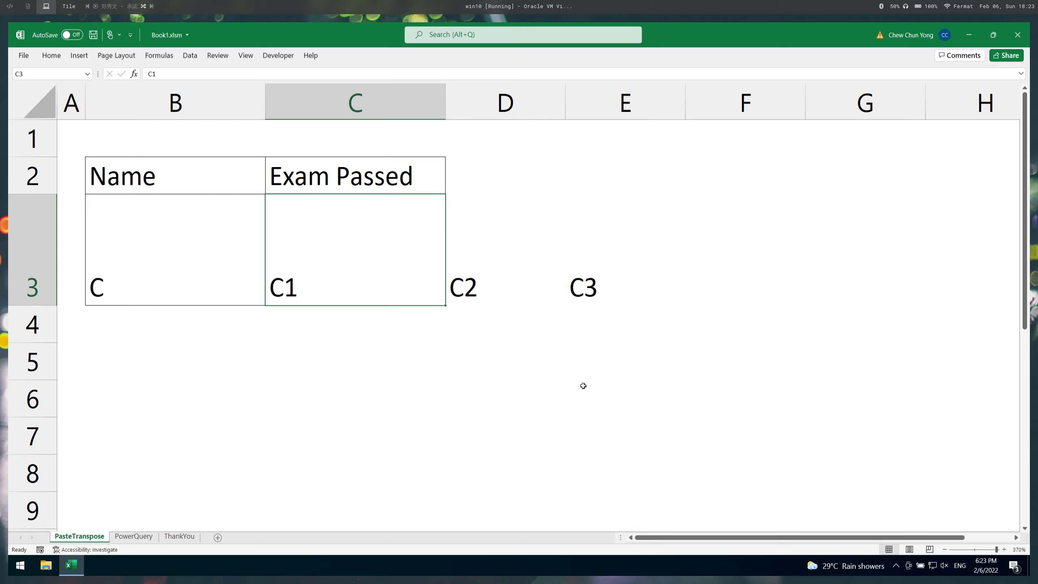
- Copy cells C3:E3 and try pasting them transposed down from C4, undoing the paste
shift+click(540, 281)
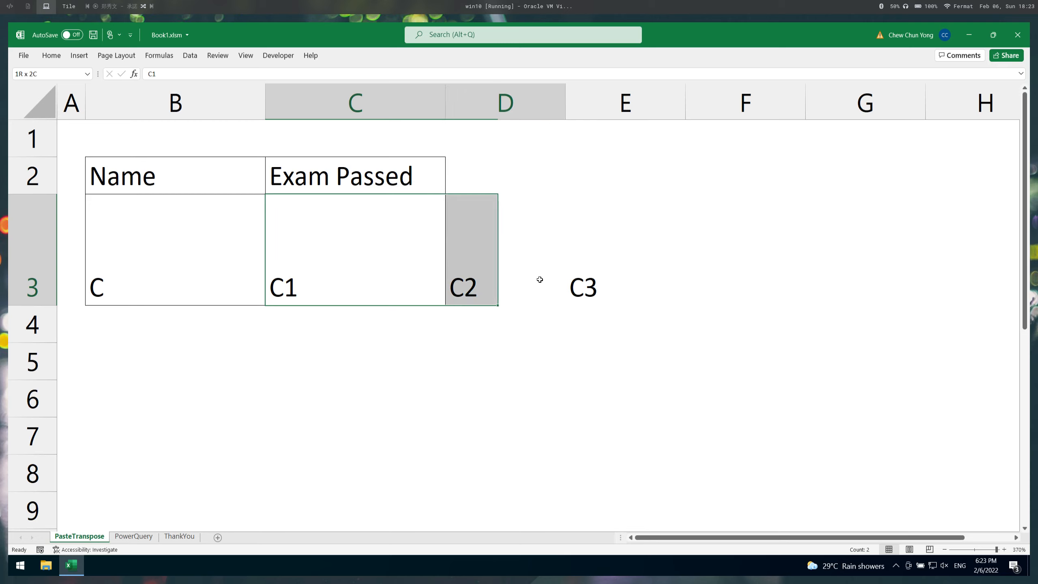
shift+click(589, 283)
key(ctrl+c)
click(372, 329)
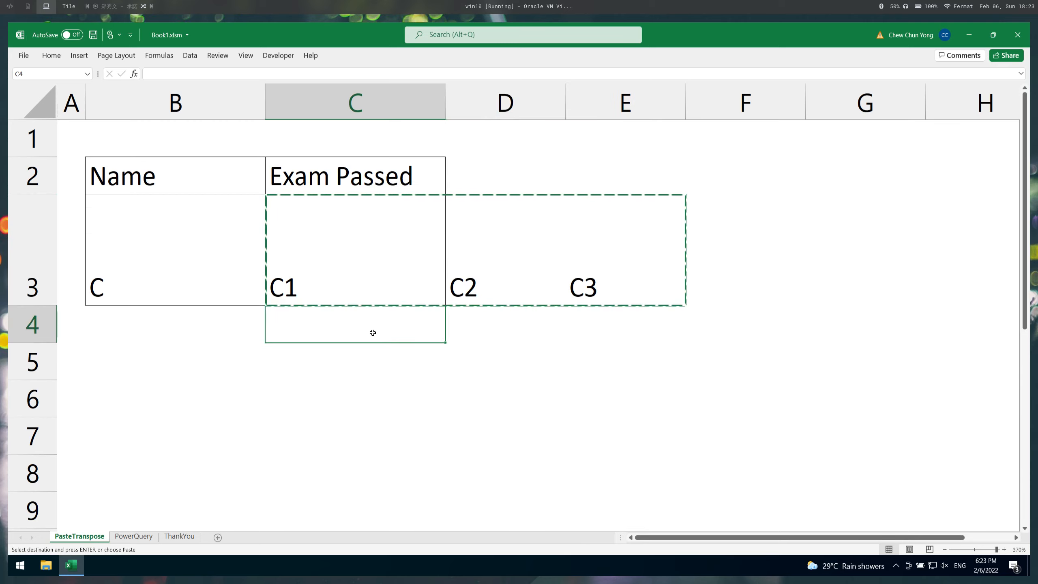
key(alt)
key(h)
key(v)
key(t)
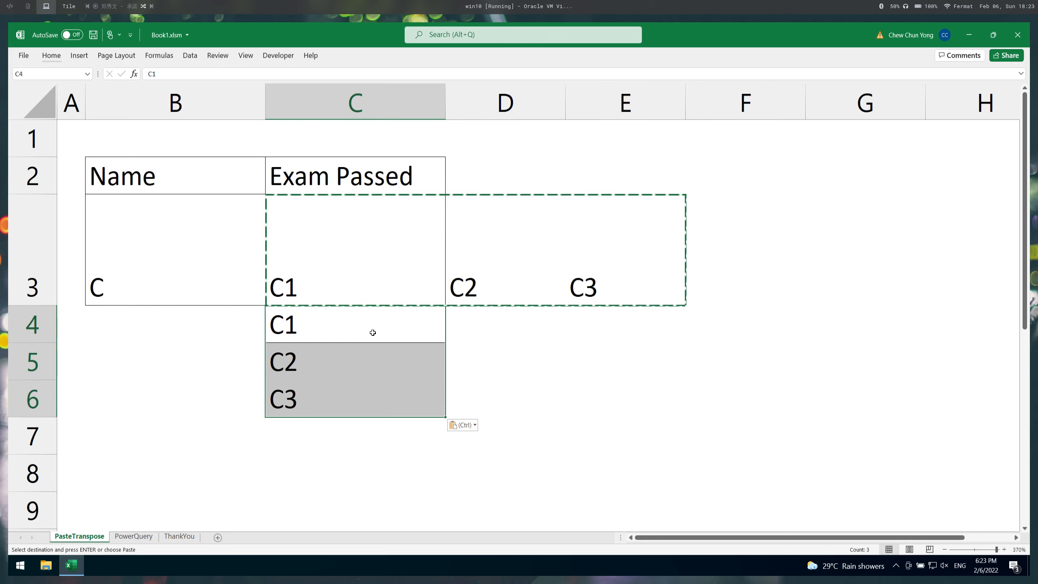
key(ctrl+z)
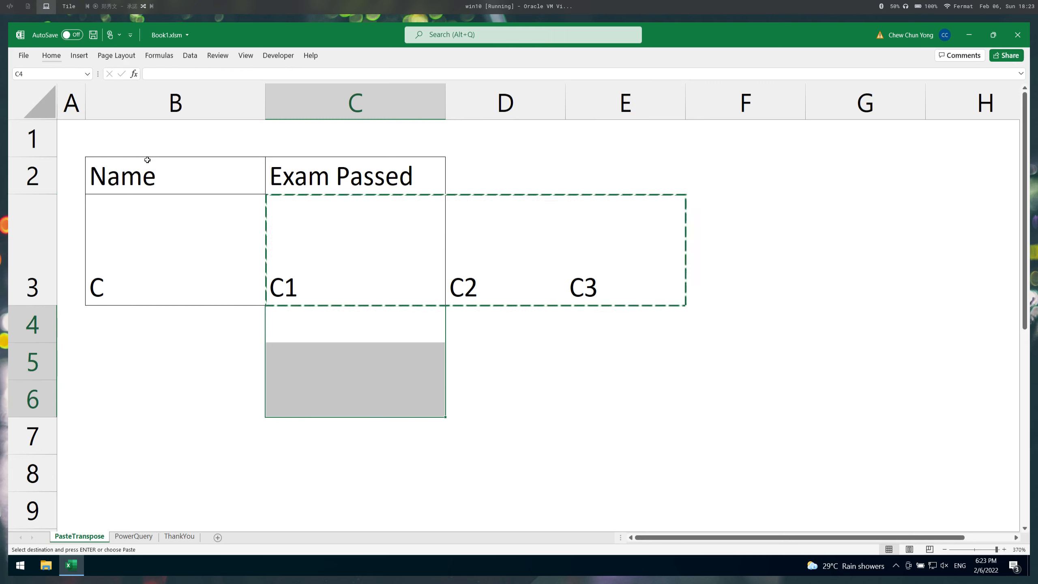
- Try pasting C3:E3 down from C4 through Paste Special with All and Transpose enabled, and undo it
drag(292, 249, 577, 264)
key(ctrl+c)
click(352, 340)
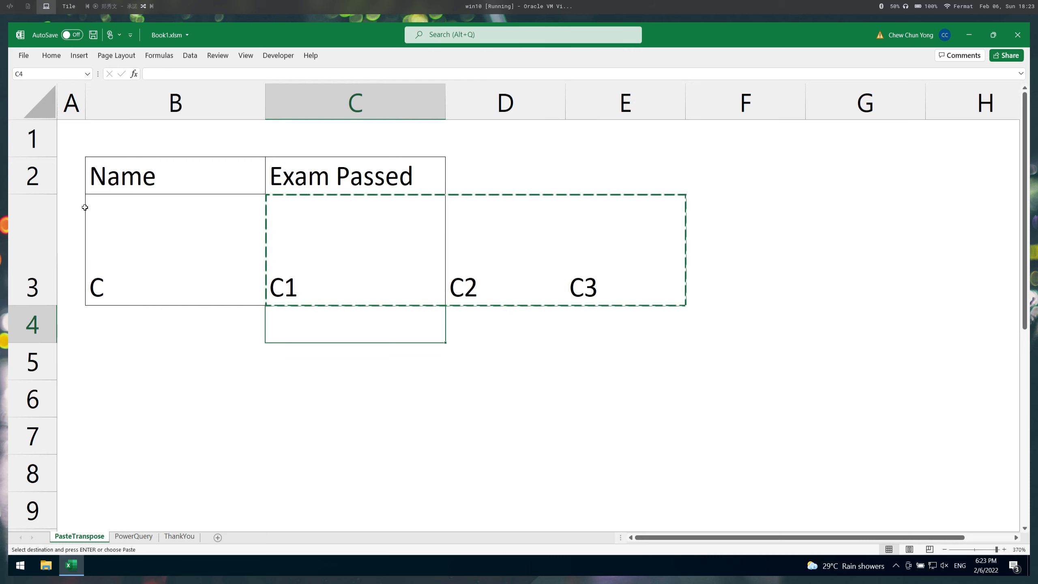
click(51, 55)
click(54, 97)
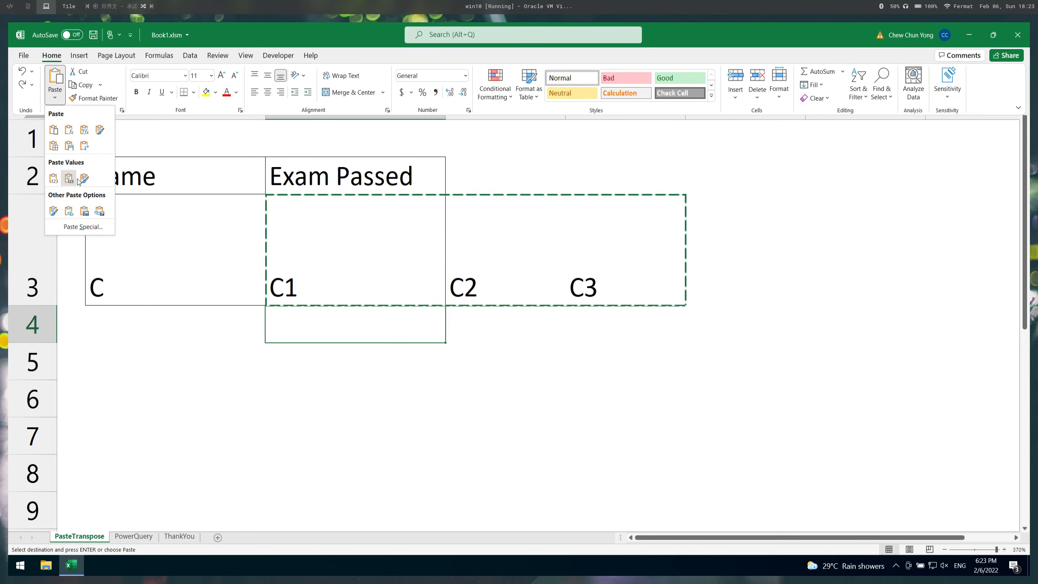
click(88, 230)
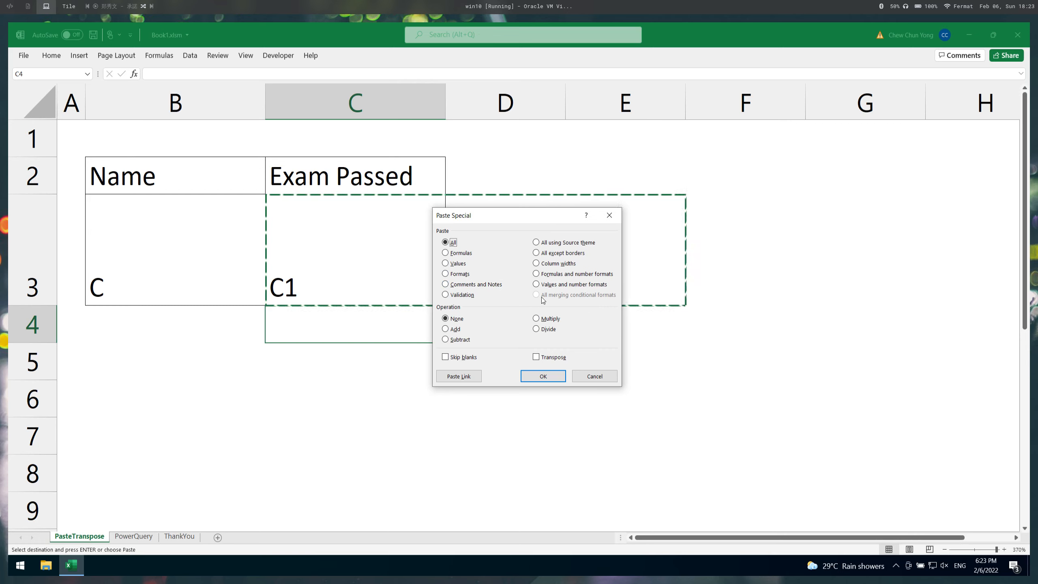
key(t)
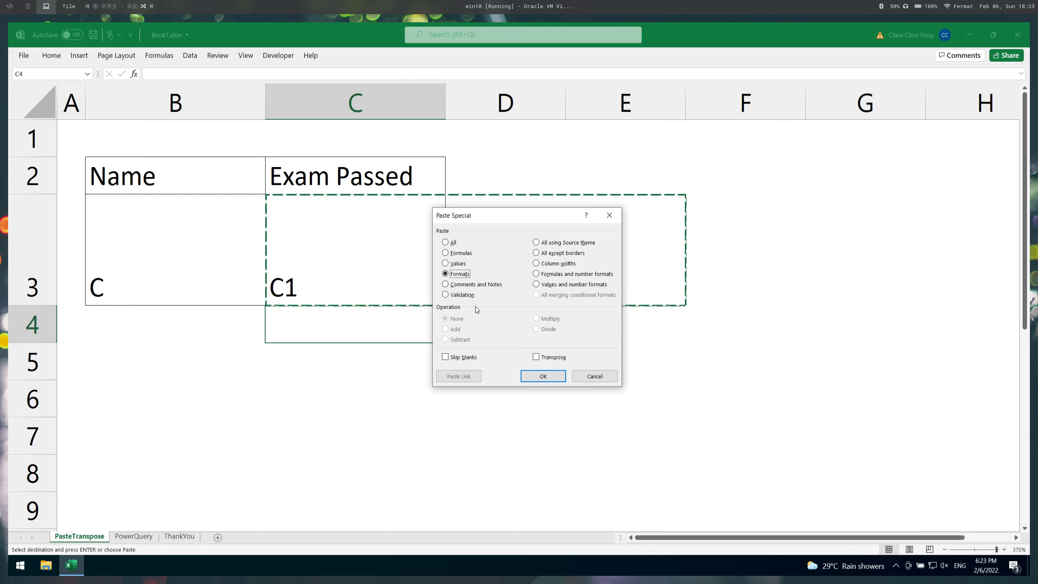
click(447, 242)
click(536, 357)
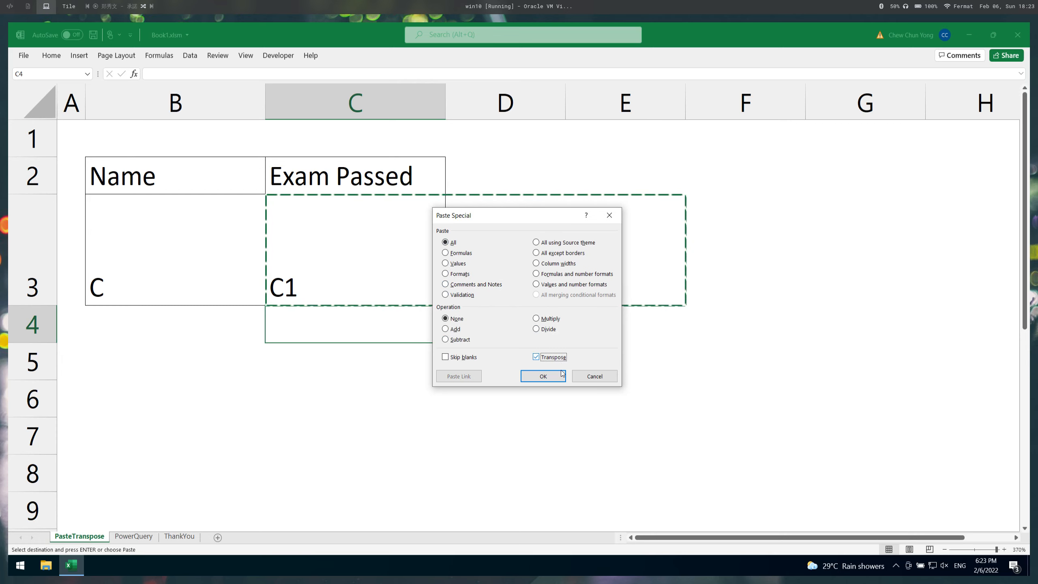
click(555, 375)
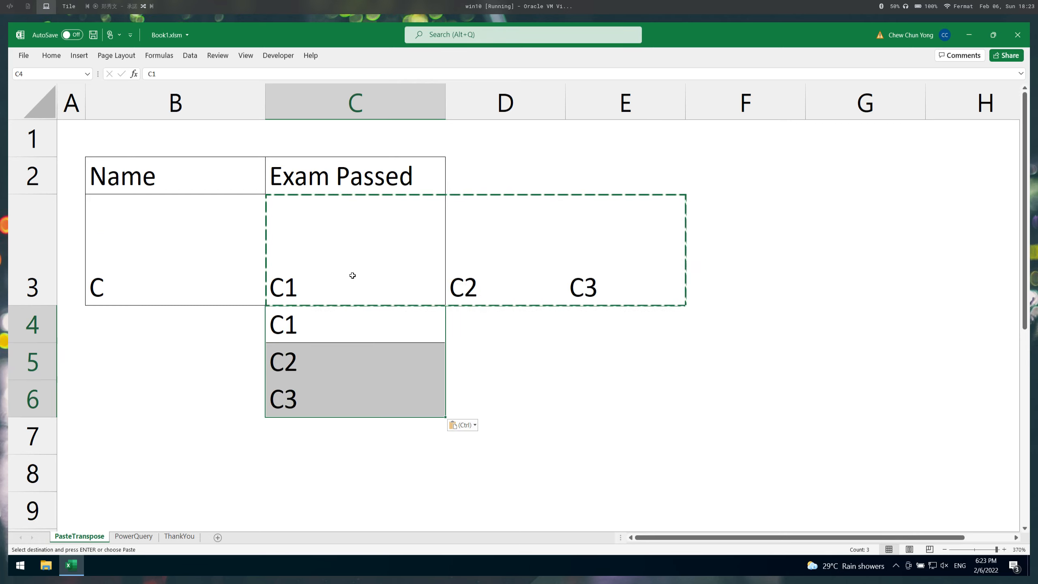
click(355, 282)
key(ctrl+z)
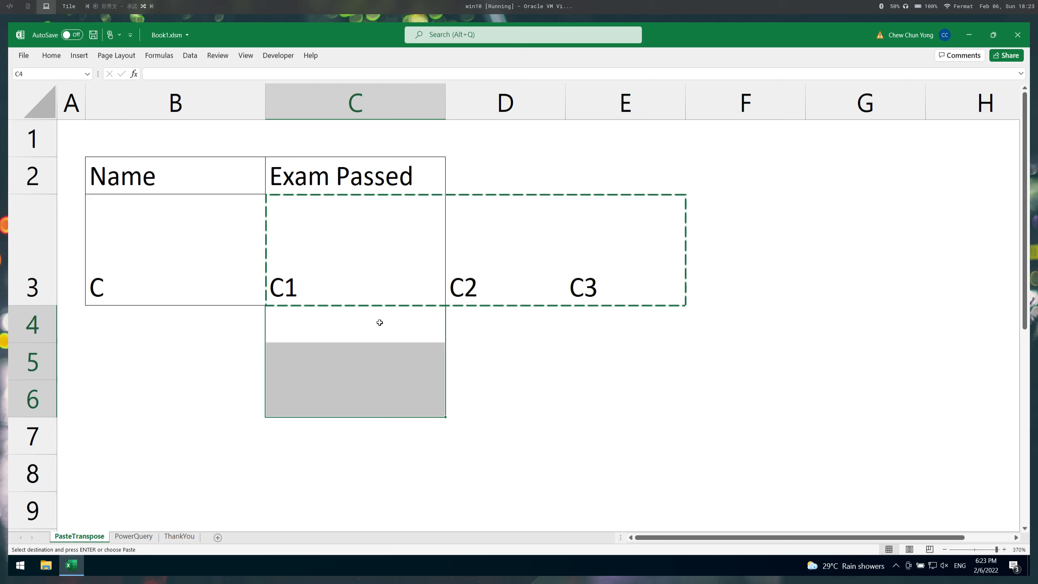
- Paste the copied C3:E3 cells transposed down from C4 and end copy mode
click(402, 354)
click(529, 386)
click(369, 328)
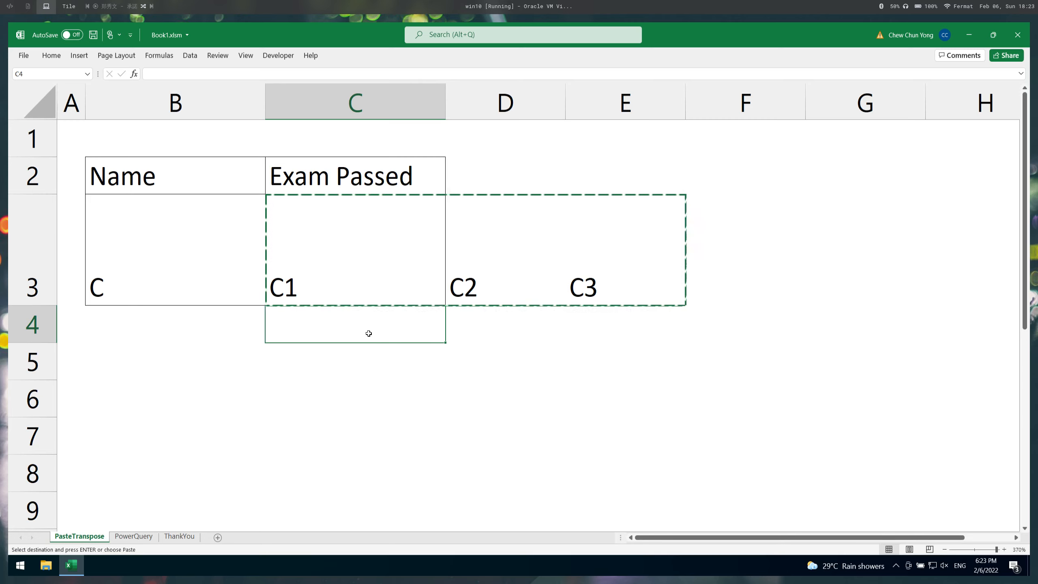
key(alt)
key(h)
key(v)
key(t)
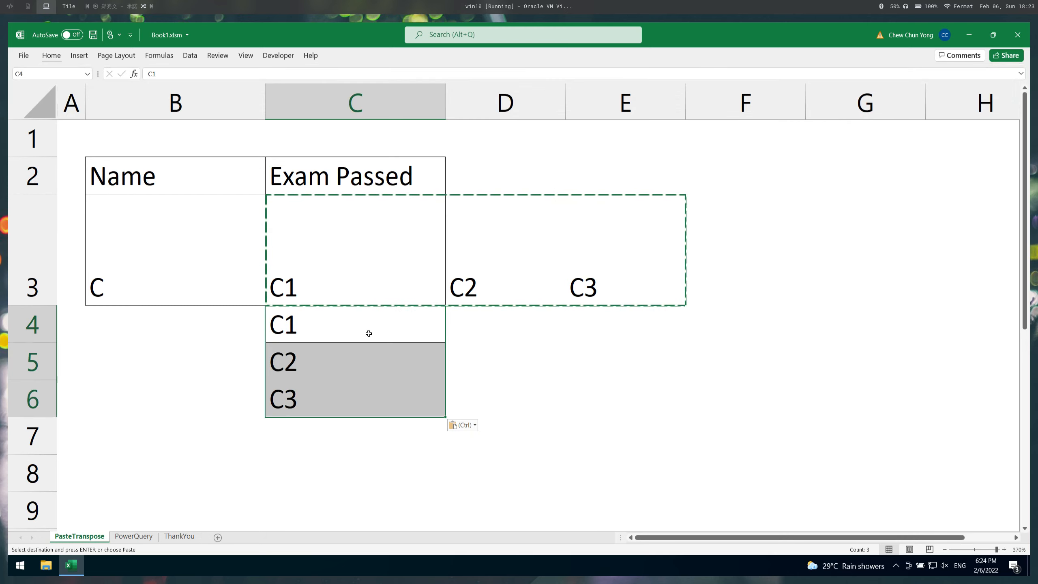
key(Escape)
- Search the desktop's application launcher for "scree" and start Screenkey
key(super)
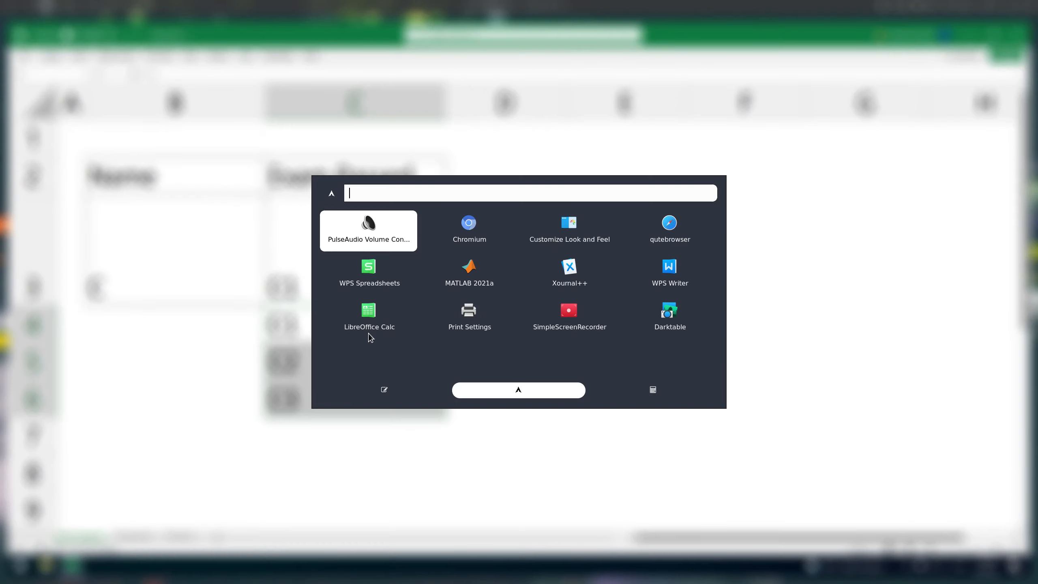
text(scree)
key(Down)
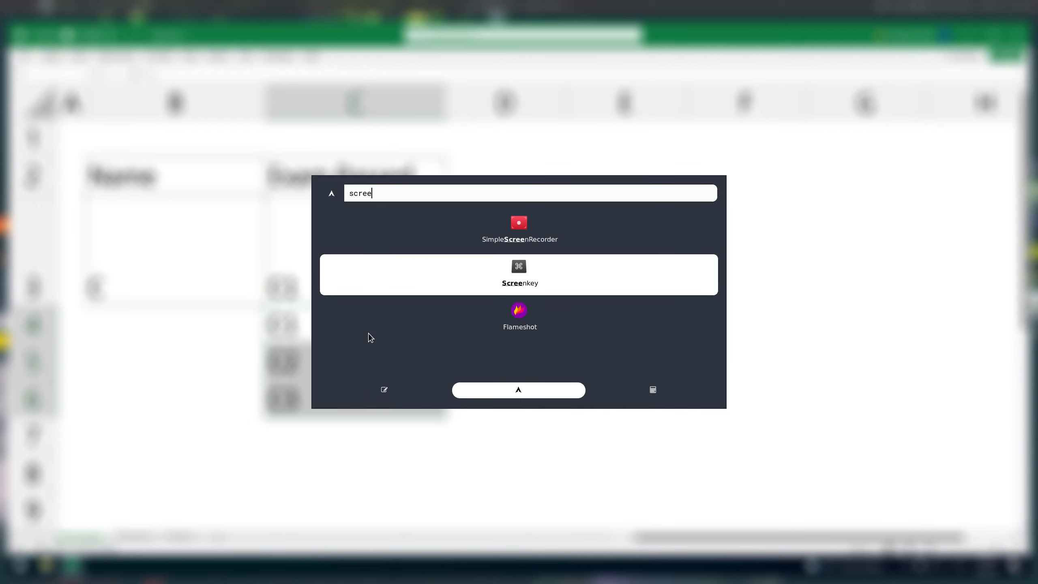
key(Return)
- Clear the contents of the transposed cells C4:C6
click(368, 333)
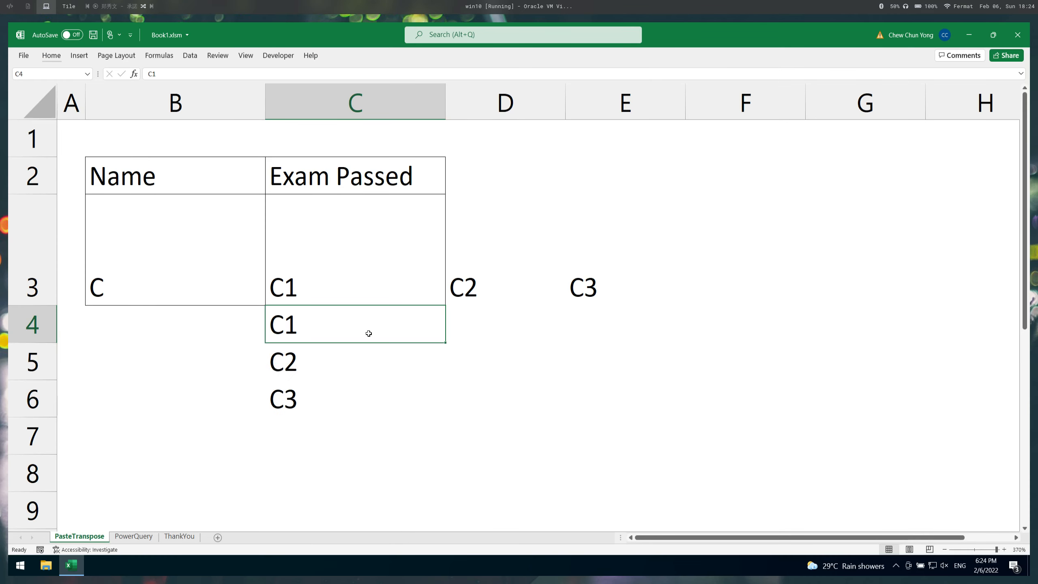
key(ctrl+shift+Down)
key(Delete)
- Copy cells C3:E3 and paste them transposed into the column starting at C4
key(Up)
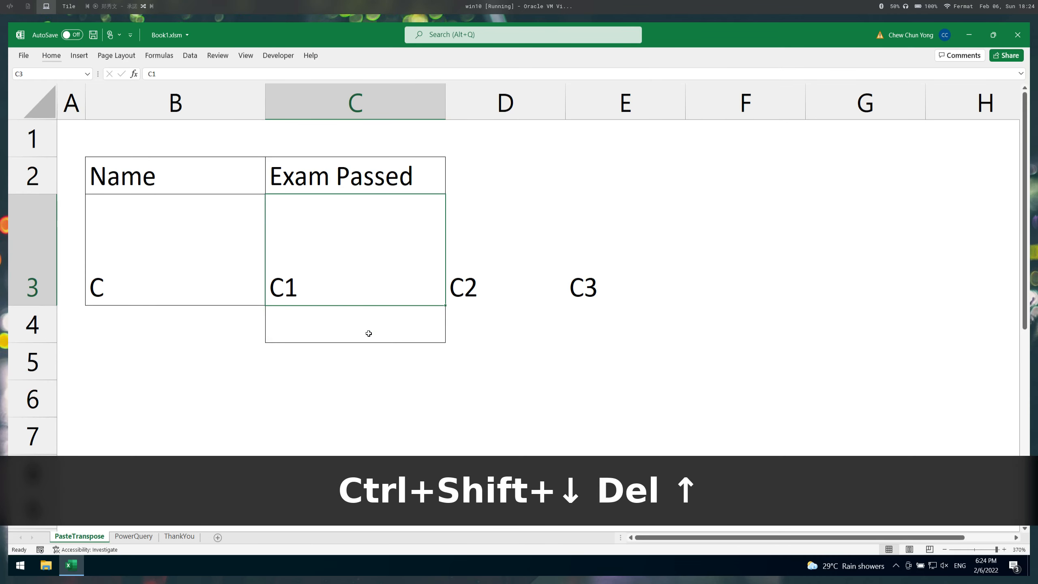
key(ctrl+shift+Right)
key(ctrl+c)
key(Down)
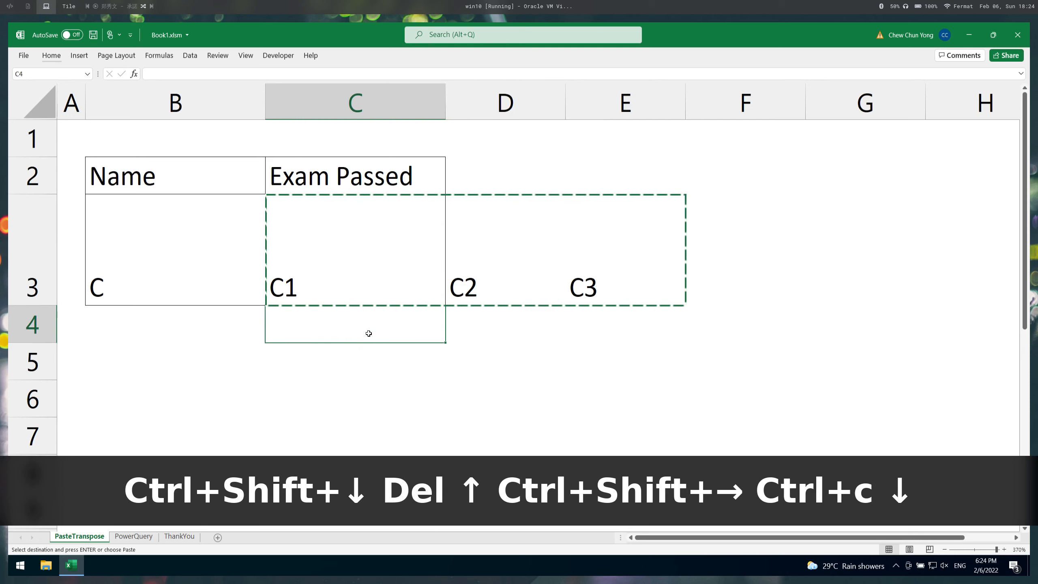
key(alt)
key(h)
key(v)
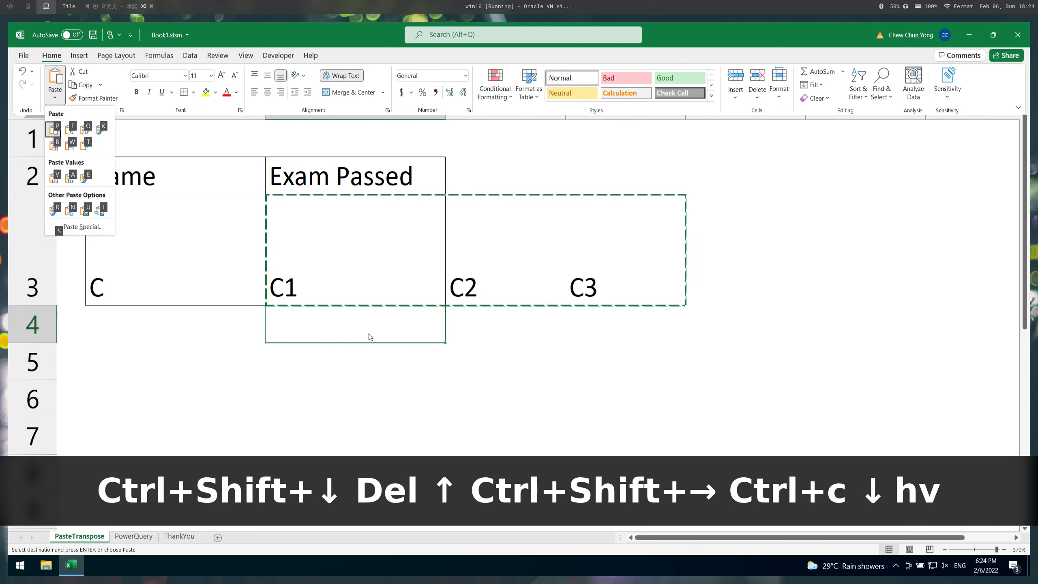
key(t)
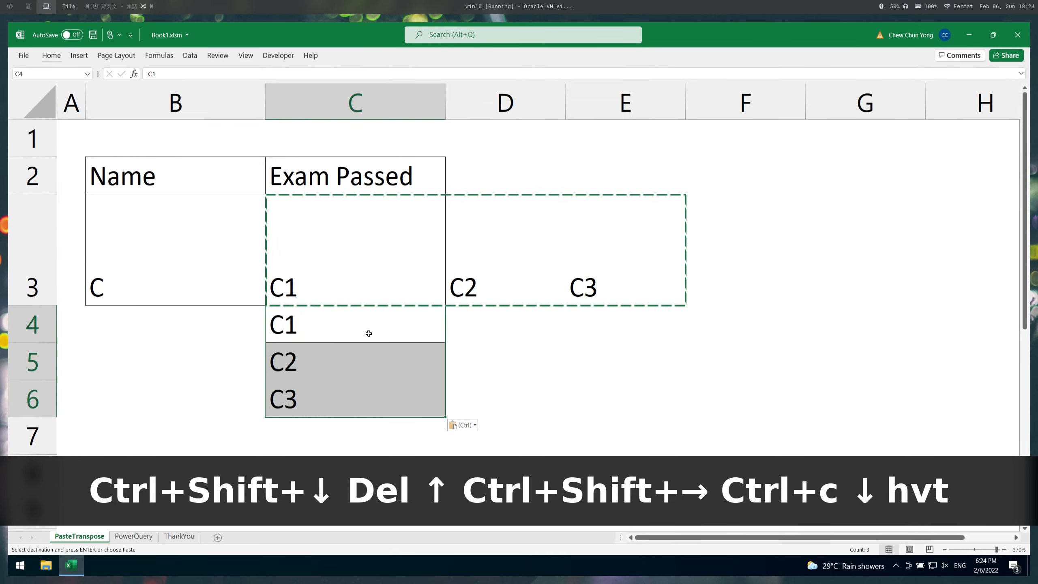
key(Escape)
- Copy the name in B3 into cells B4:B6 beside the transposed exams
key(Left)
key(Up)
key(ctrl+c)
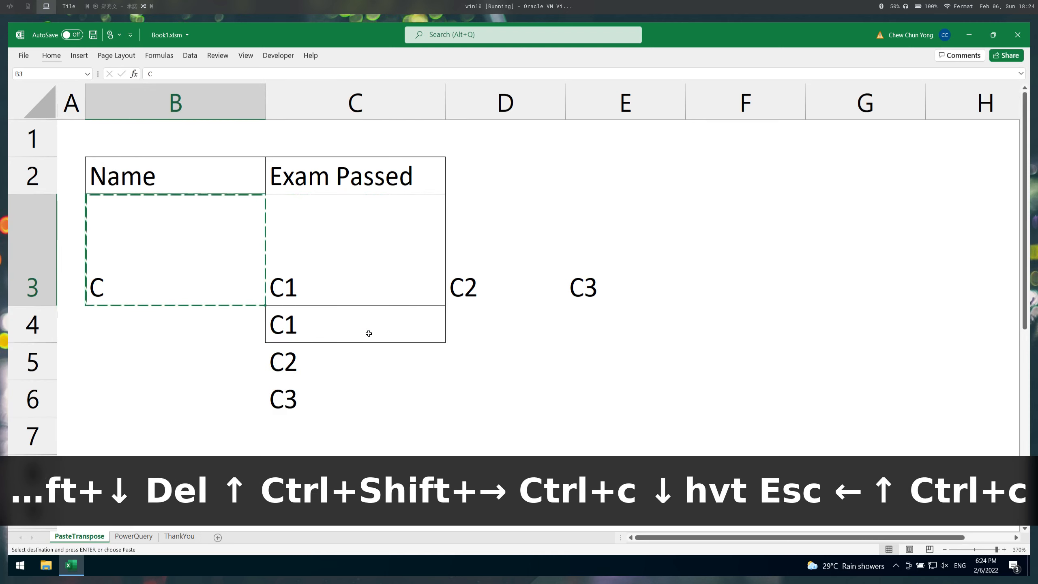
key(Down)
key(shift+Down)
key(shift+Down)
key(ctrl+v)
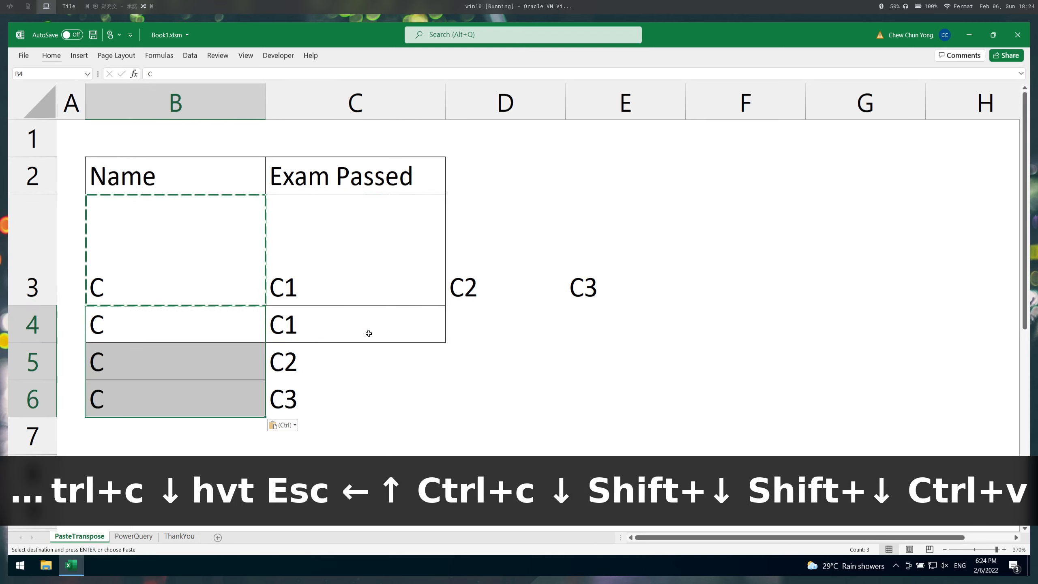
- Apply all borders to the range B4:C6
key(Up)
key(Down)
key(ctrl+shift+Right)
key(ctrl+shift+Down)
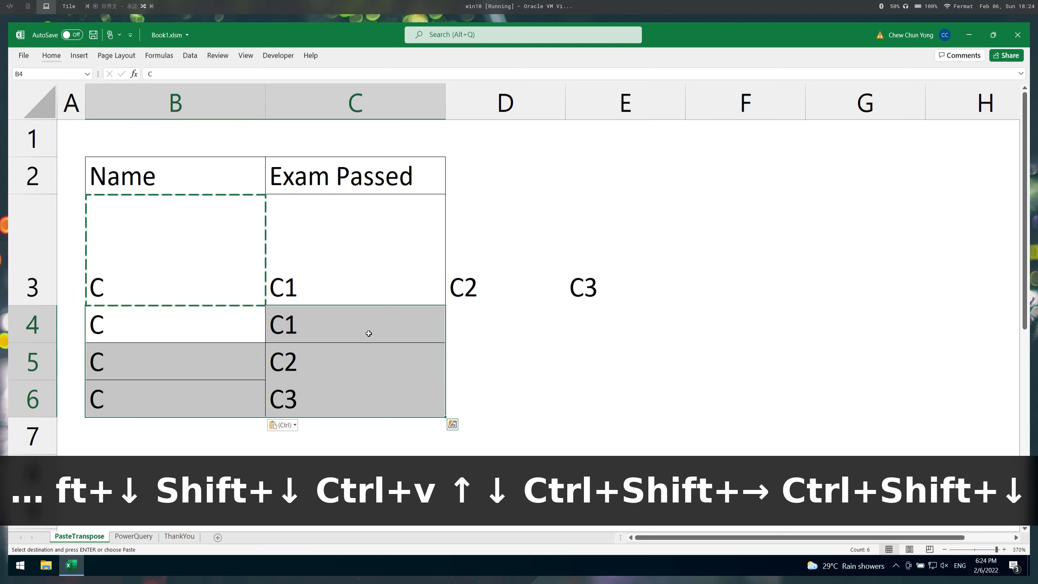
key(alt+h)
key(a)
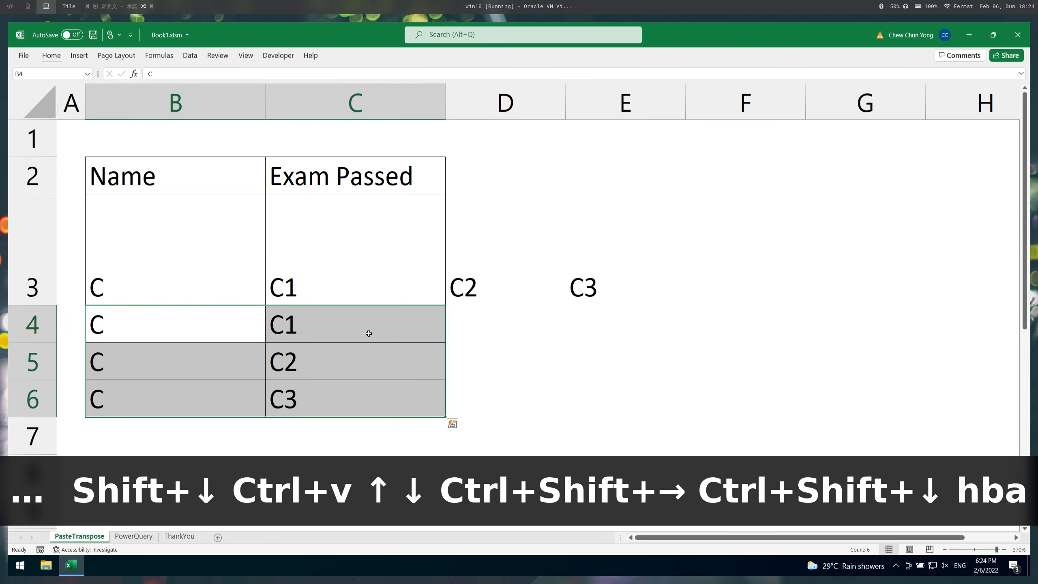
- Delete the original row 3 that holds the exams side by side
right_click(43, 252)
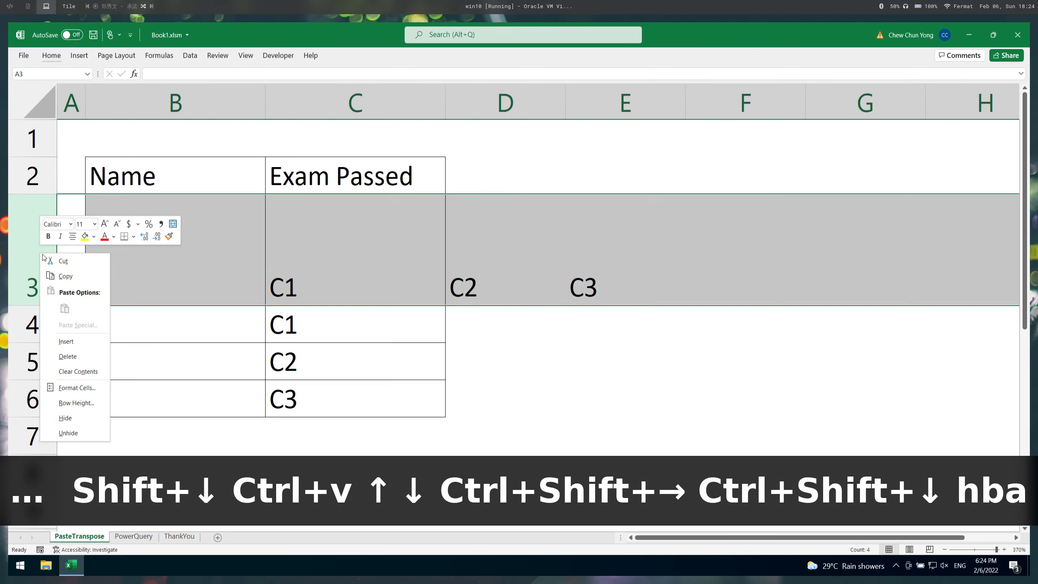
click(68, 356)
click(329, 274)
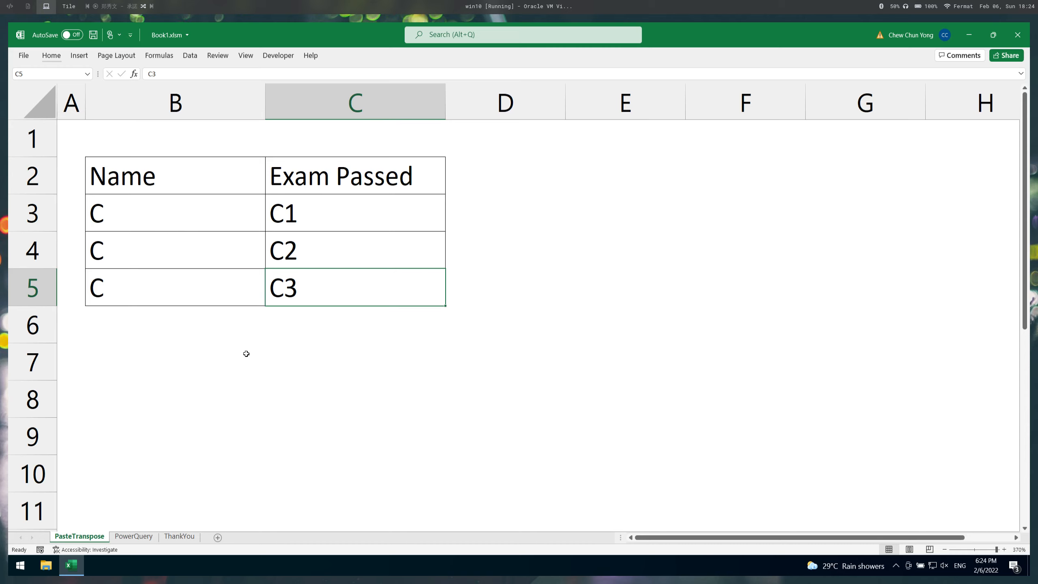
- Switch to the PowerQuery sheet, select the table B2:C6 and examine the From Table/Range query option
click(134, 537)
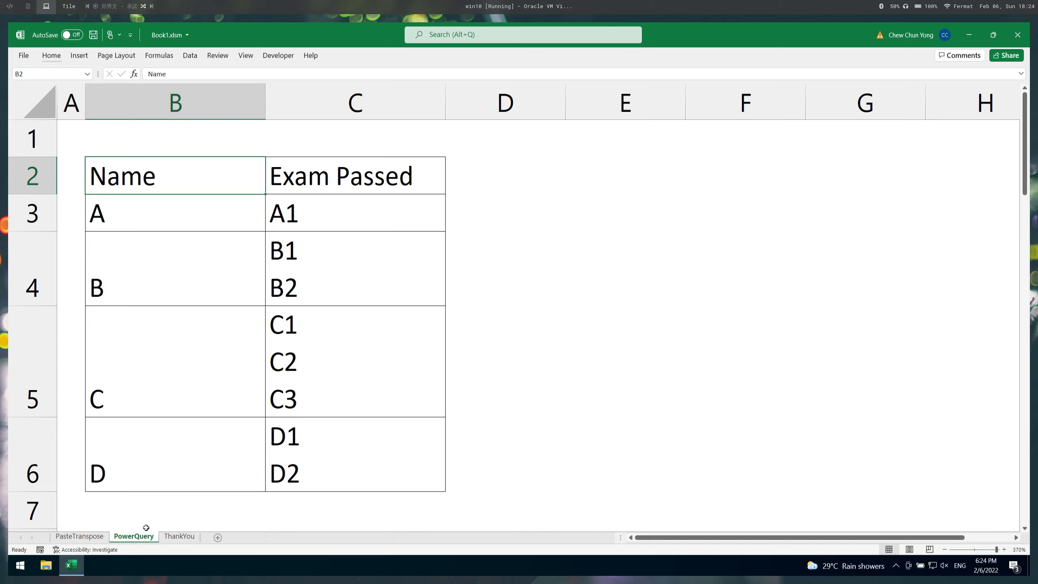
drag(170, 182, 413, 448)
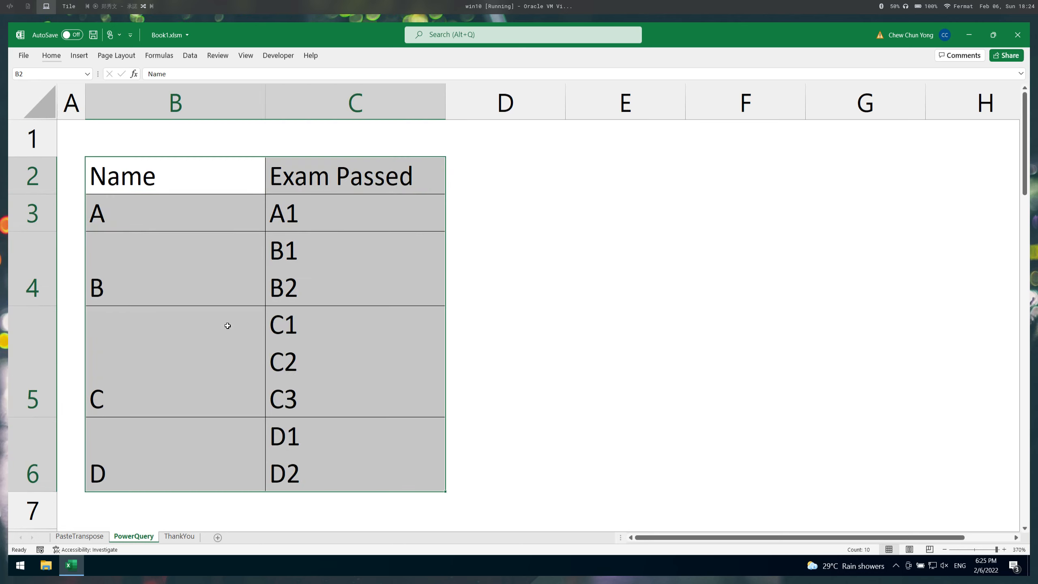
click(191, 57)
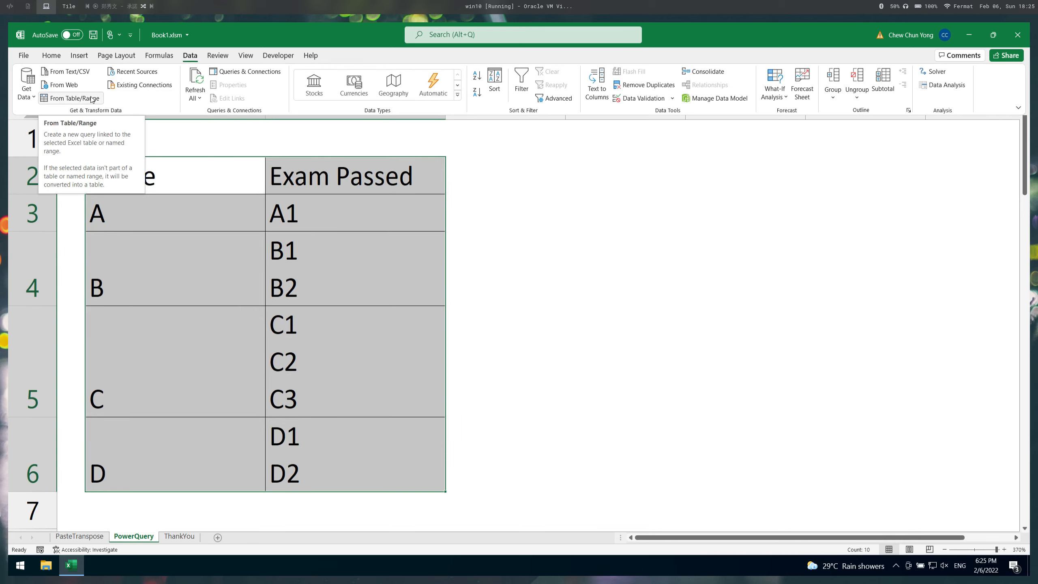
click(333, 256)
- Enter the note "Excel 2016 onwards" in cell E2 of the PowerQuery sheet
click(577, 221)
click(594, 179)
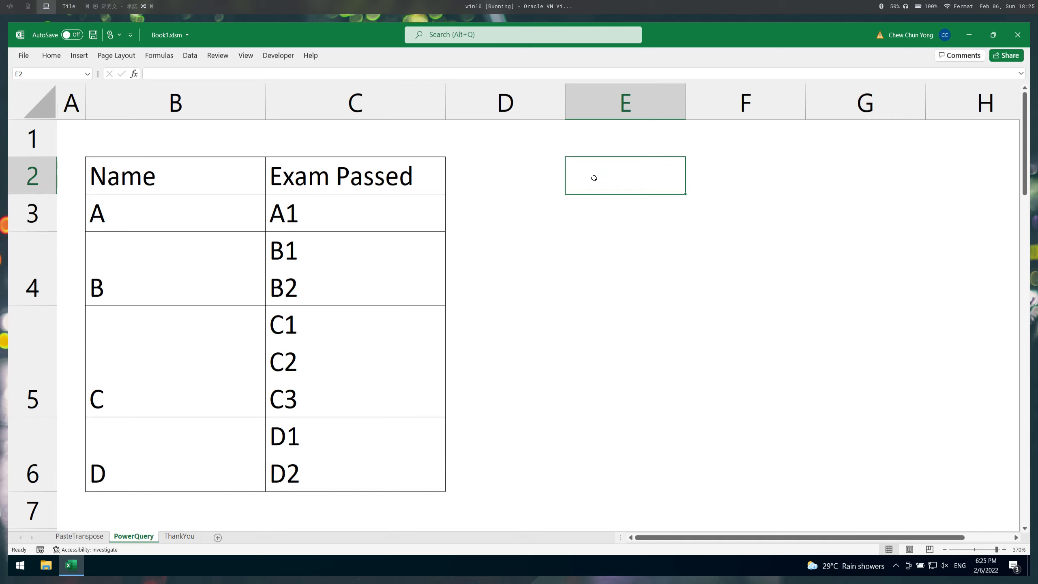
text(Exl)
key(BackSpace)
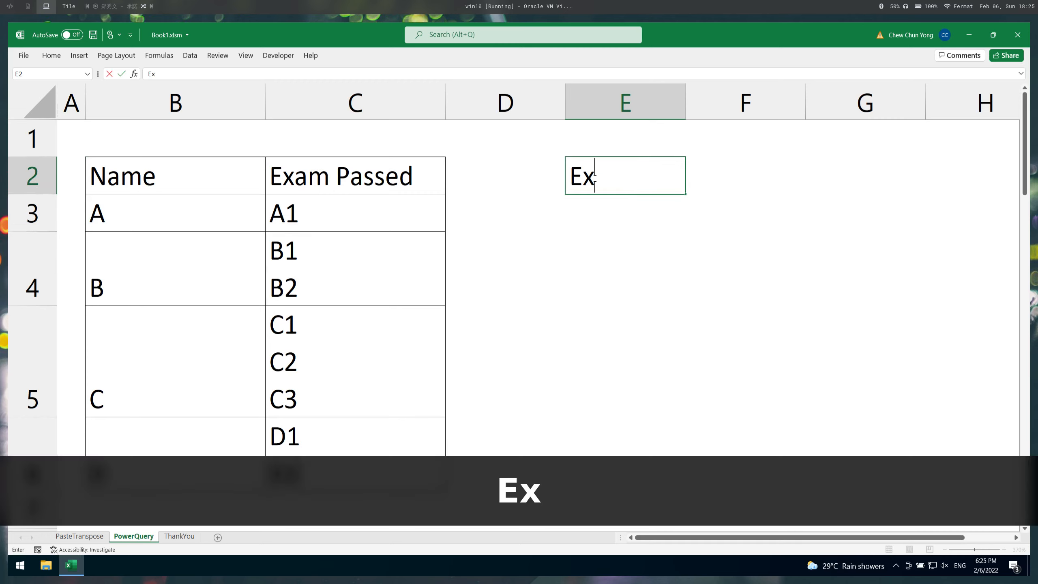
text(cel )
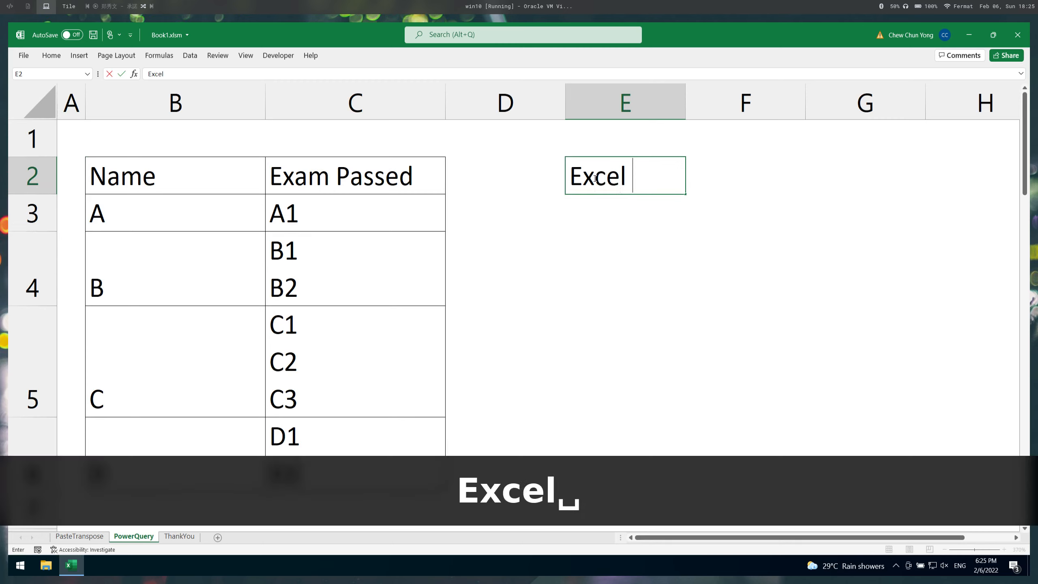
text(2016)
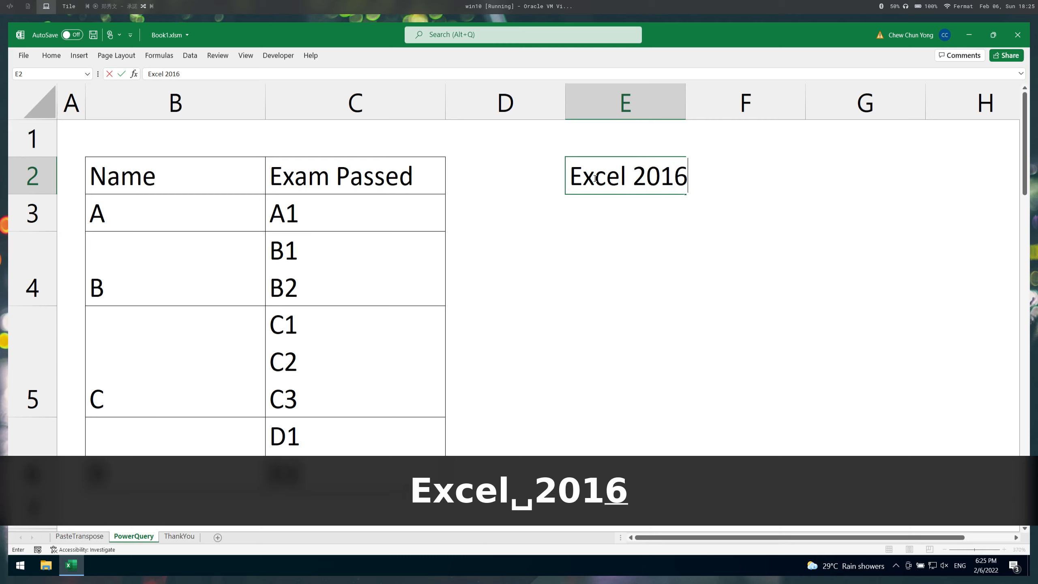
text( onwa)
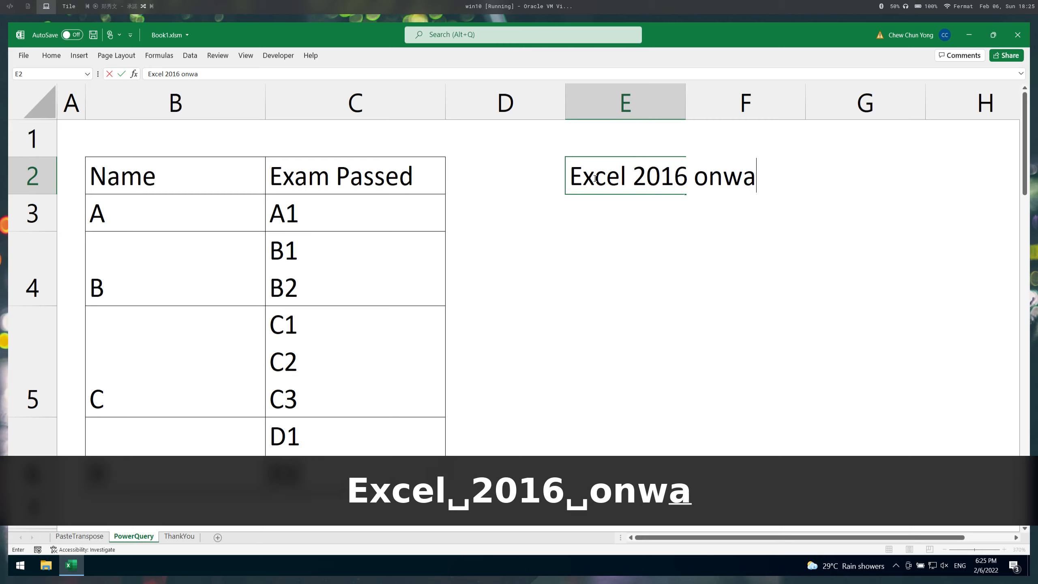
text(rds)
key(Return)
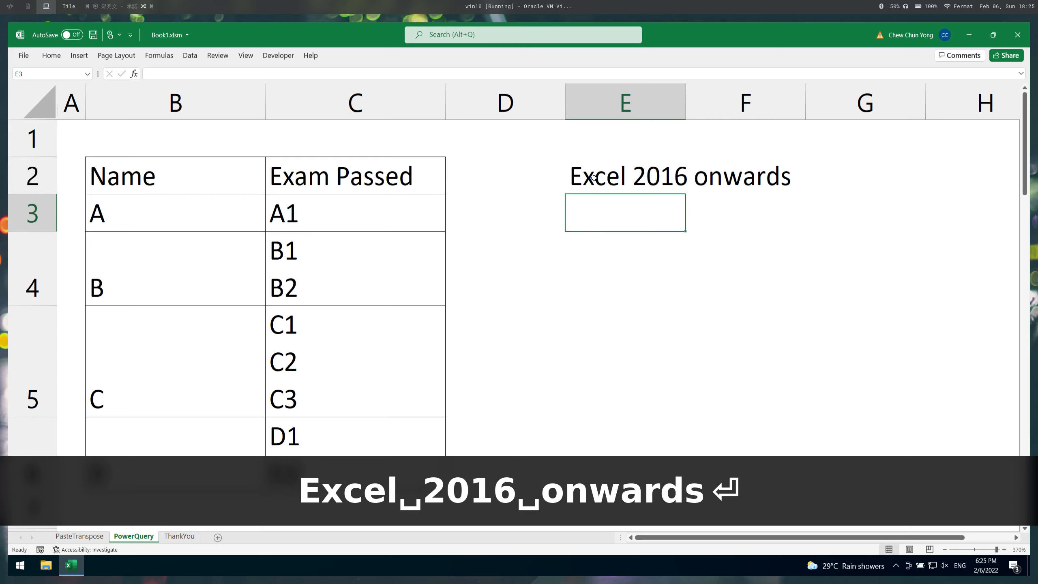
- Enter the note "Excel 2013 or 2010" in cell E3
text(Excel 2013 )
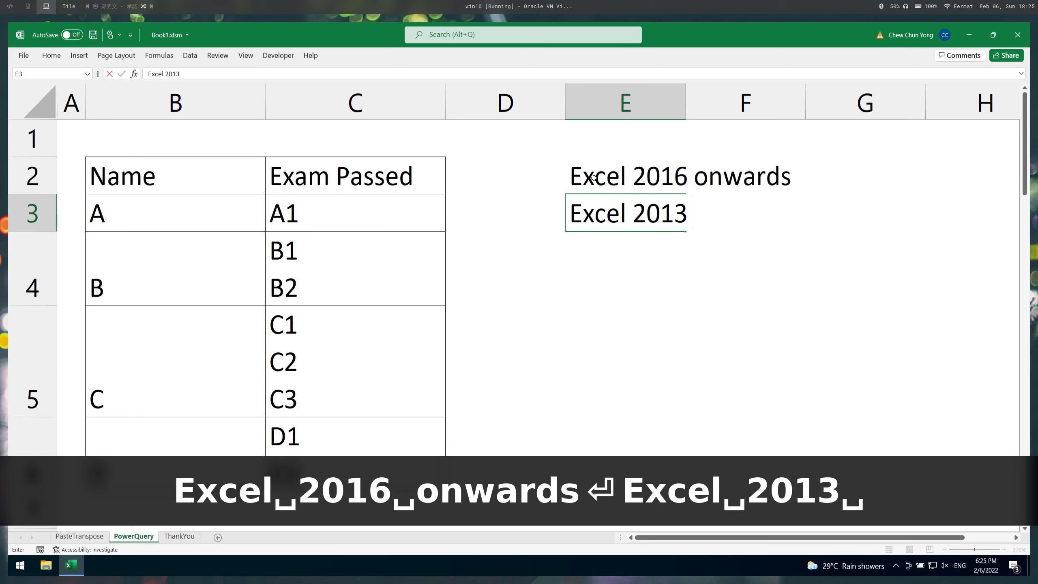
text(or 2010)
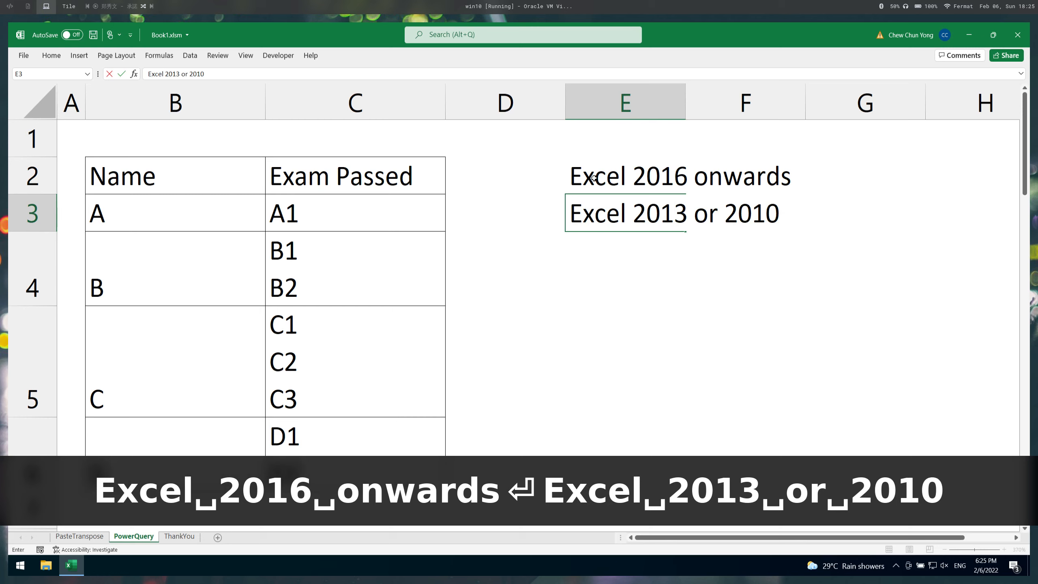
key(Return)
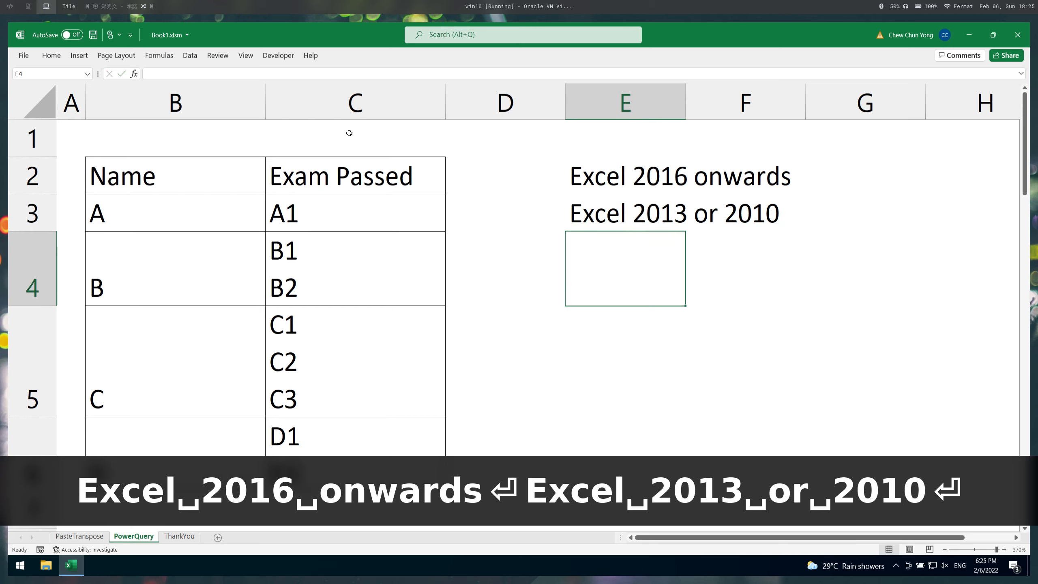
- Turn the range B2:C6 into a table with headers and open it as a query in the Power Query Editor
click(220, 196)
key(ctrl+a)
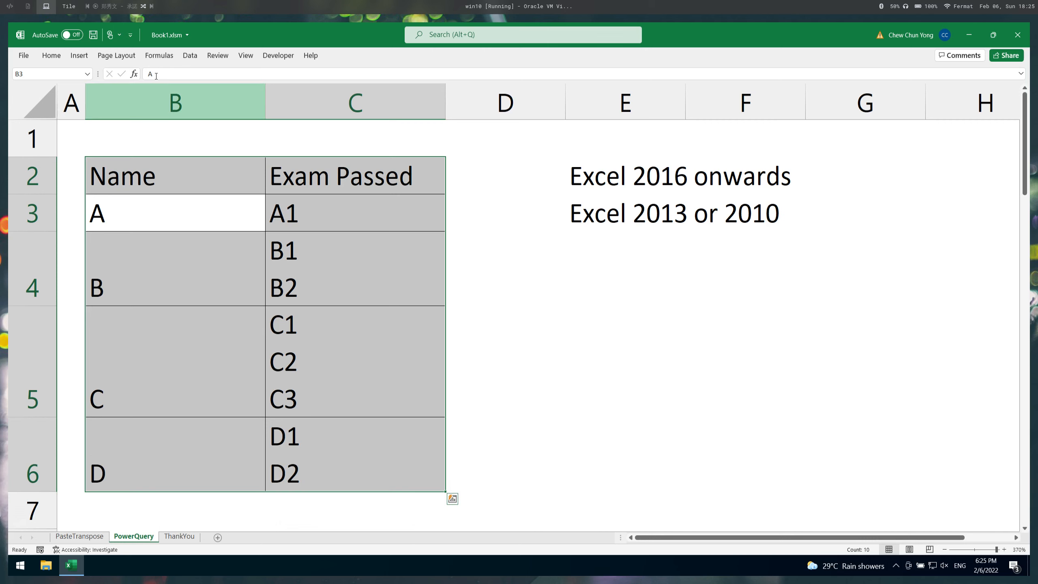
click(160, 58)
click(198, 60)
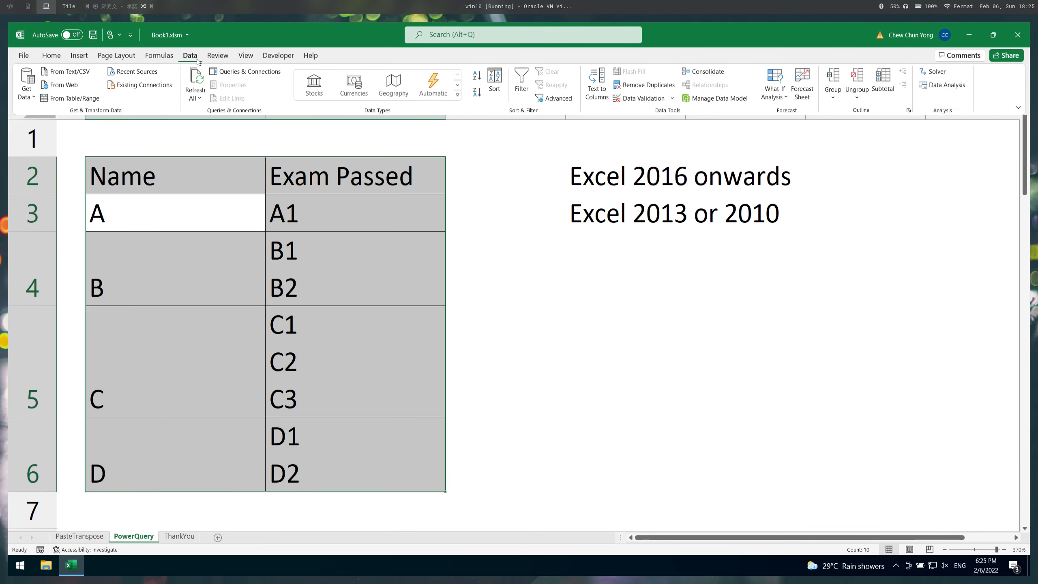
click(70, 99)
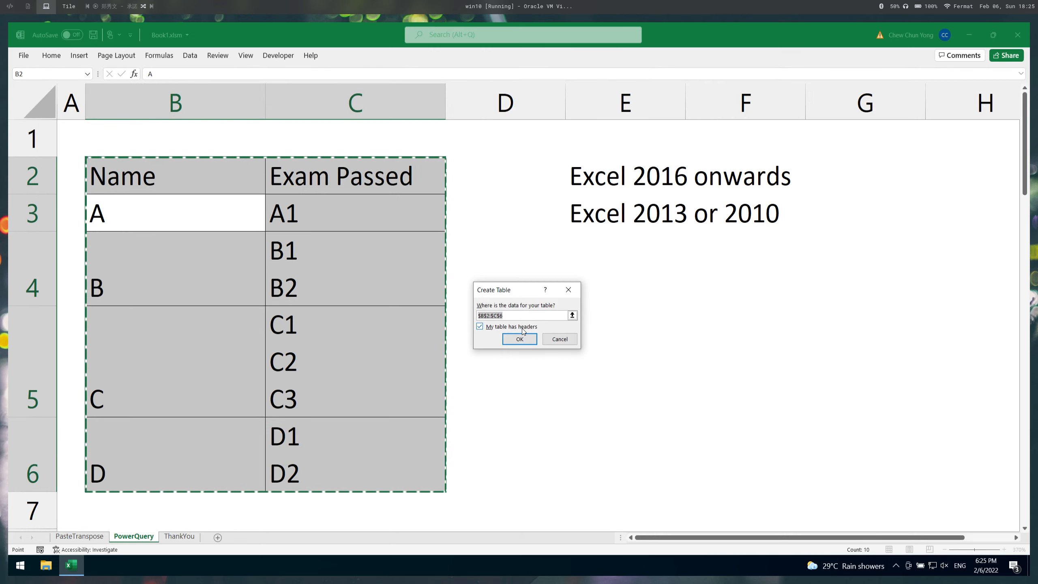
key(super+equal)
key(super+equal)
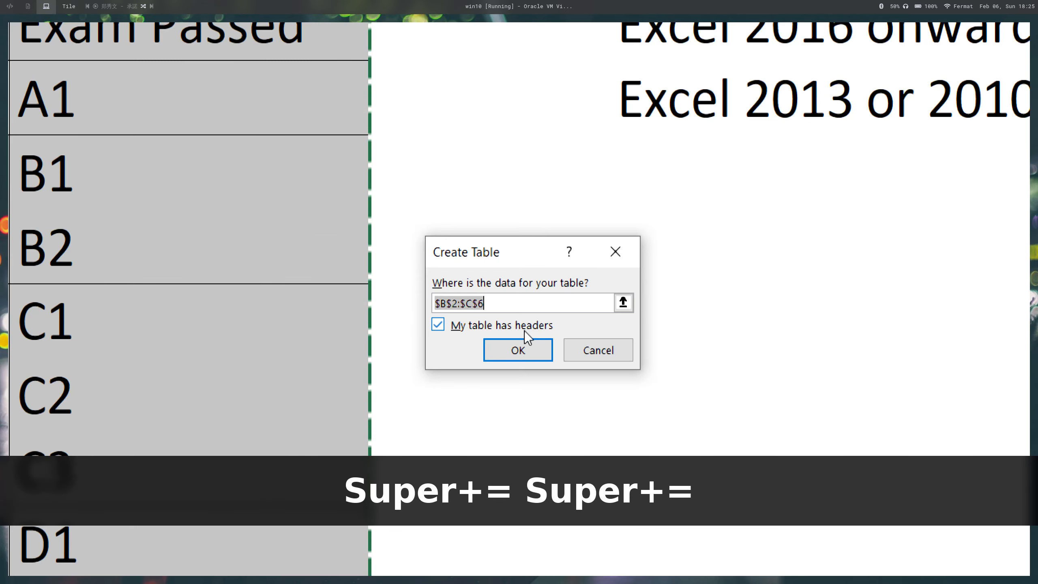
click(537, 351)
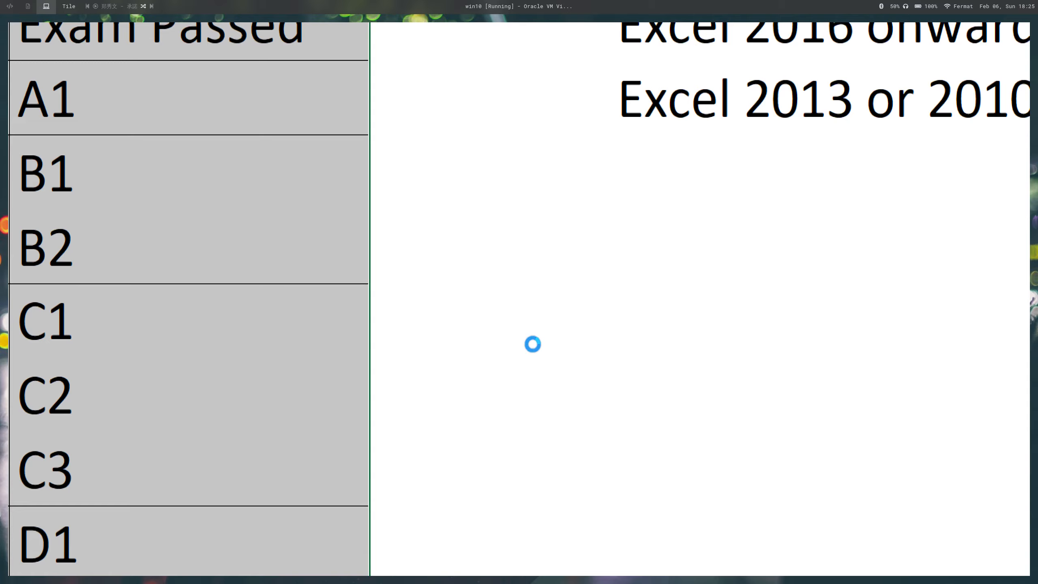
key(super+minus)
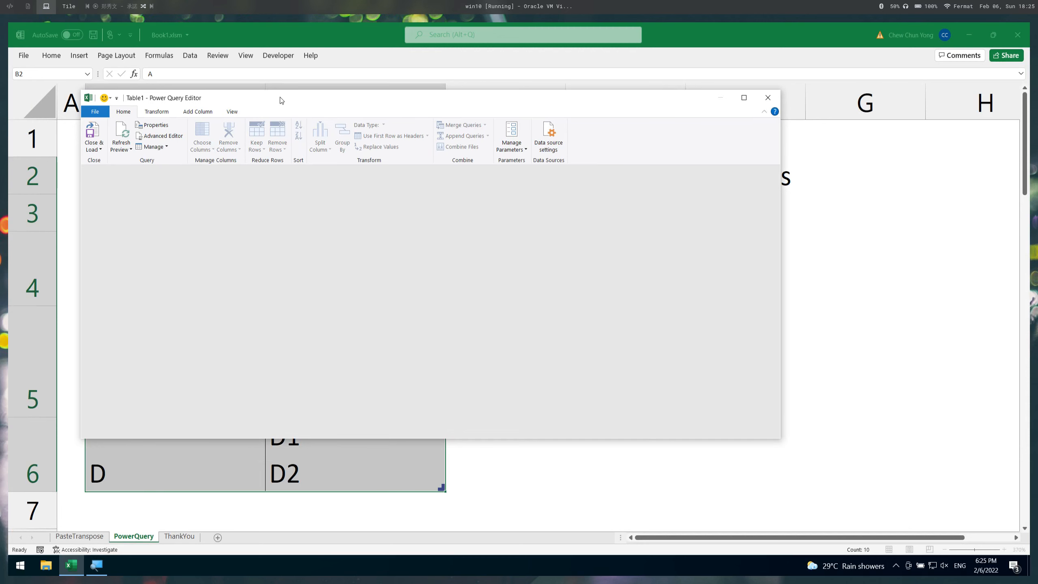
drag(229, 99, 316, 183)
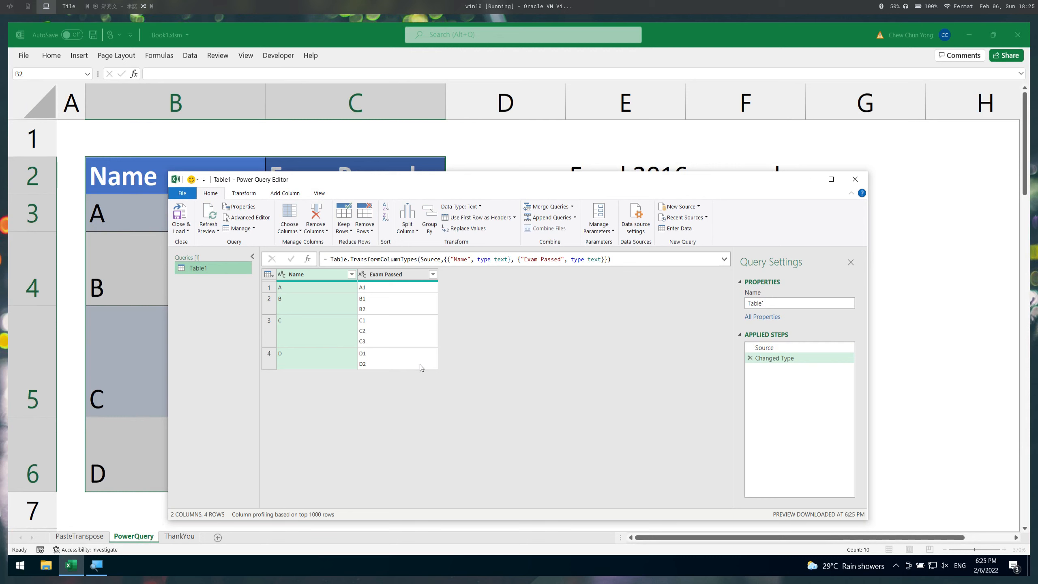
- Select the Exam Passed column and start splitting it by delimiter
key(super+equal)
key(super+equal)
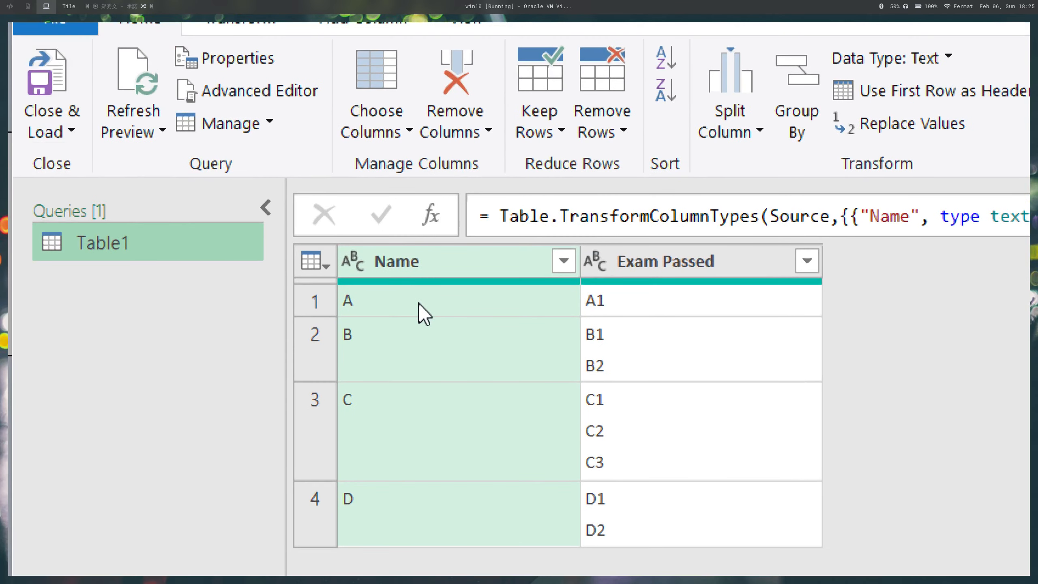
click(567, 353)
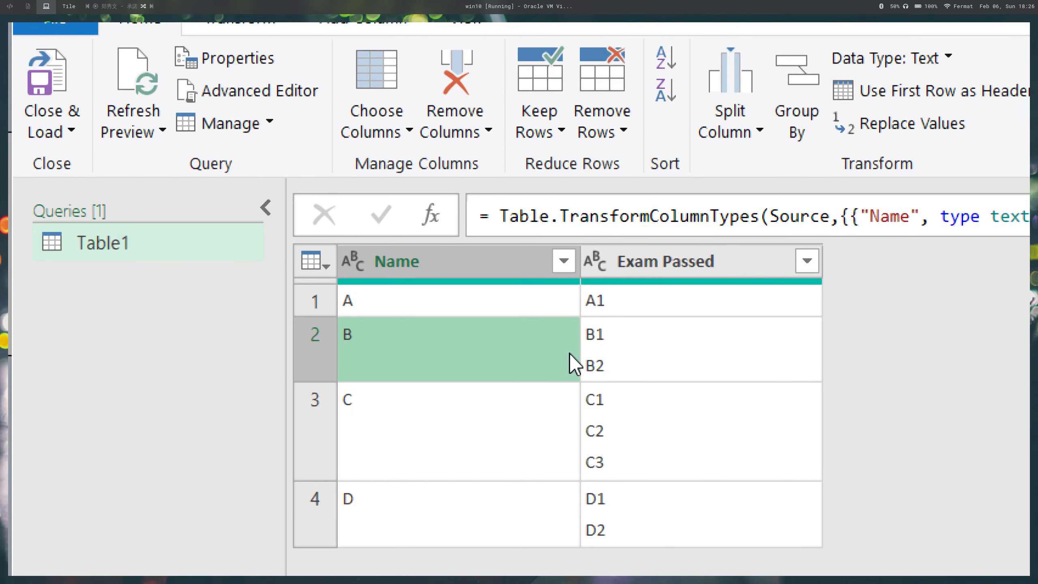
click(607, 352)
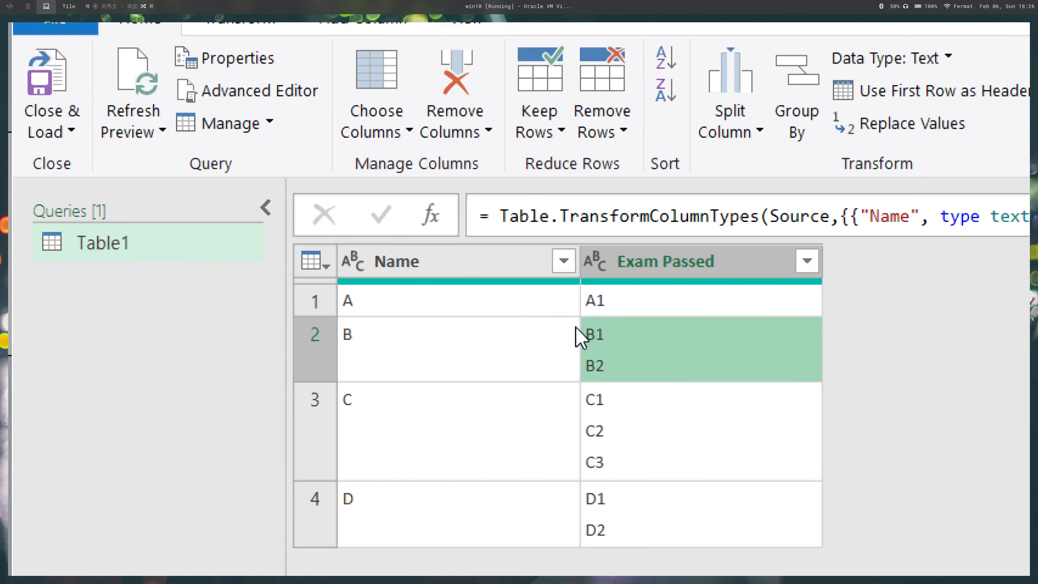
click(614, 268)
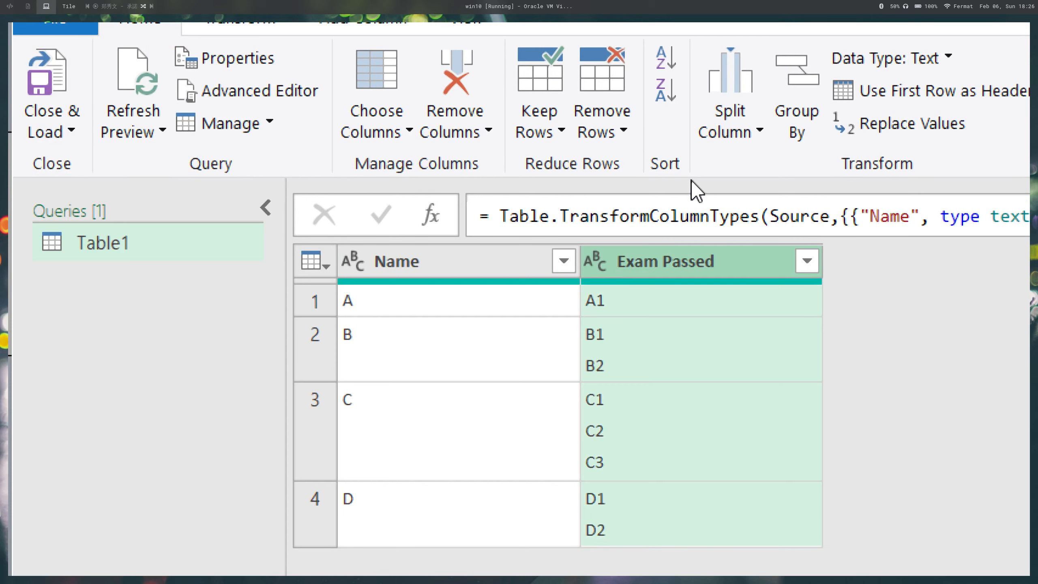
click(719, 125)
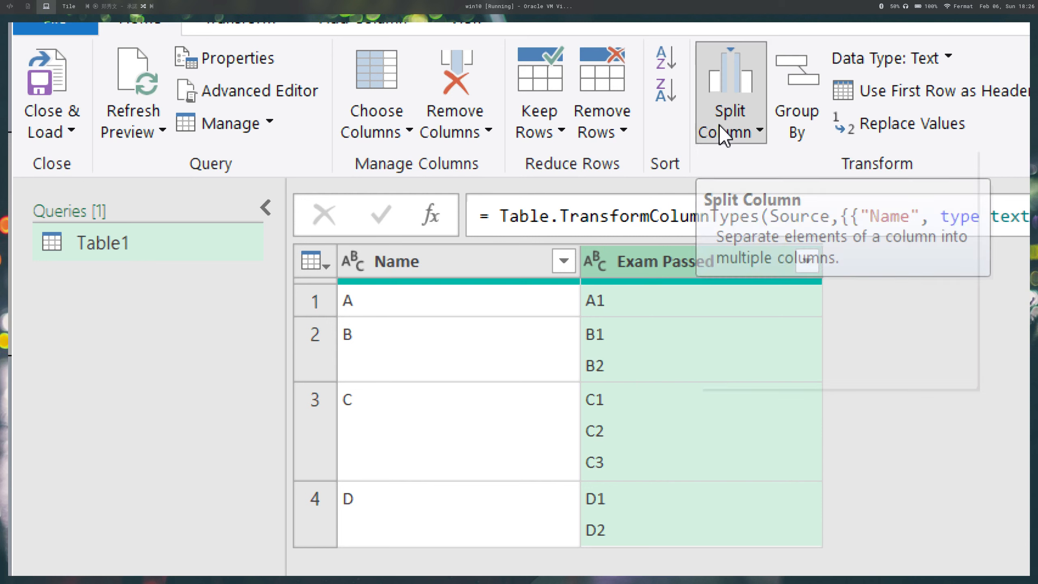
key(Escape)
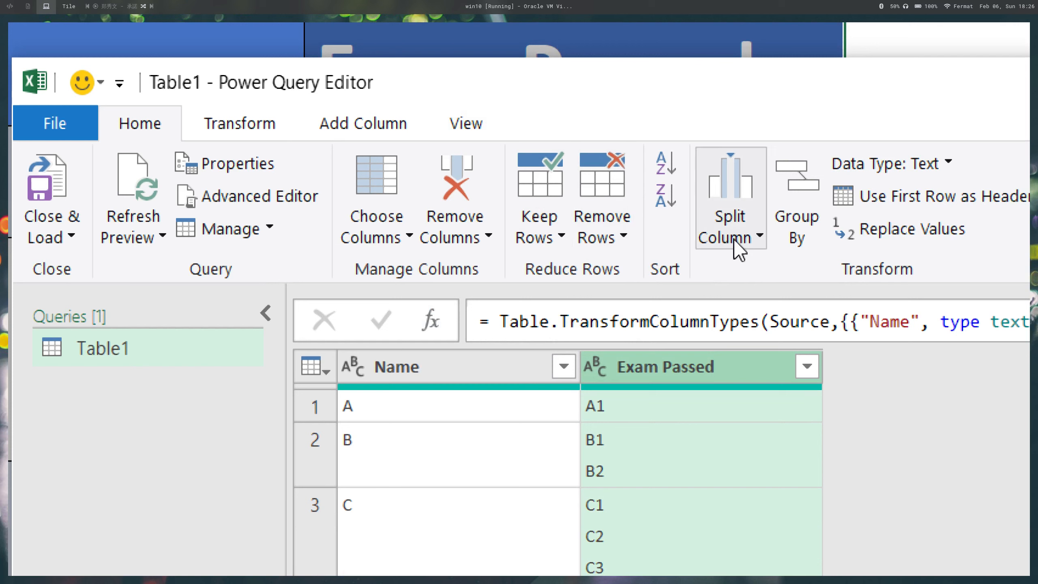
click(752, 225)
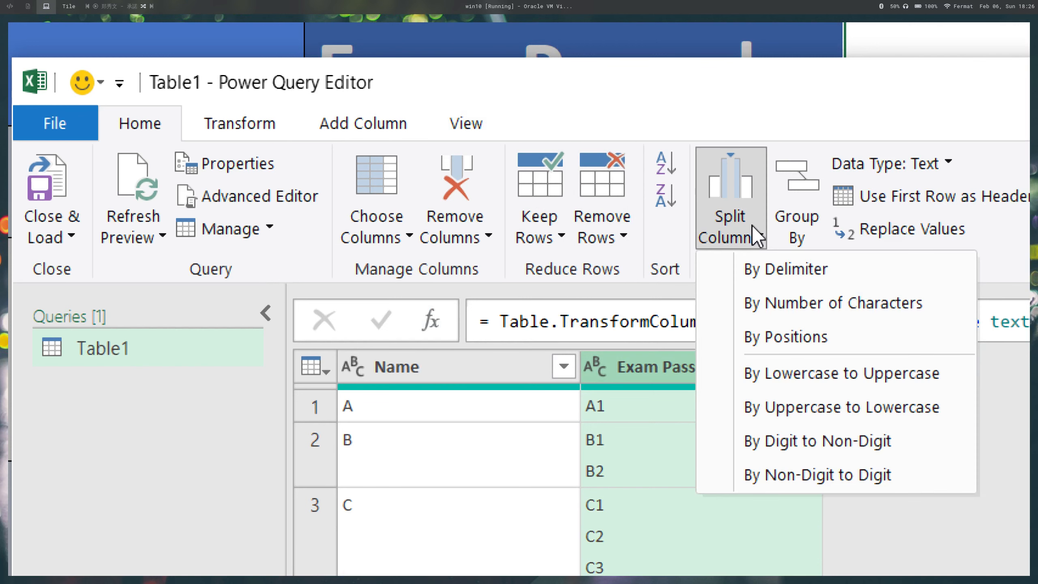
click(763, 269)
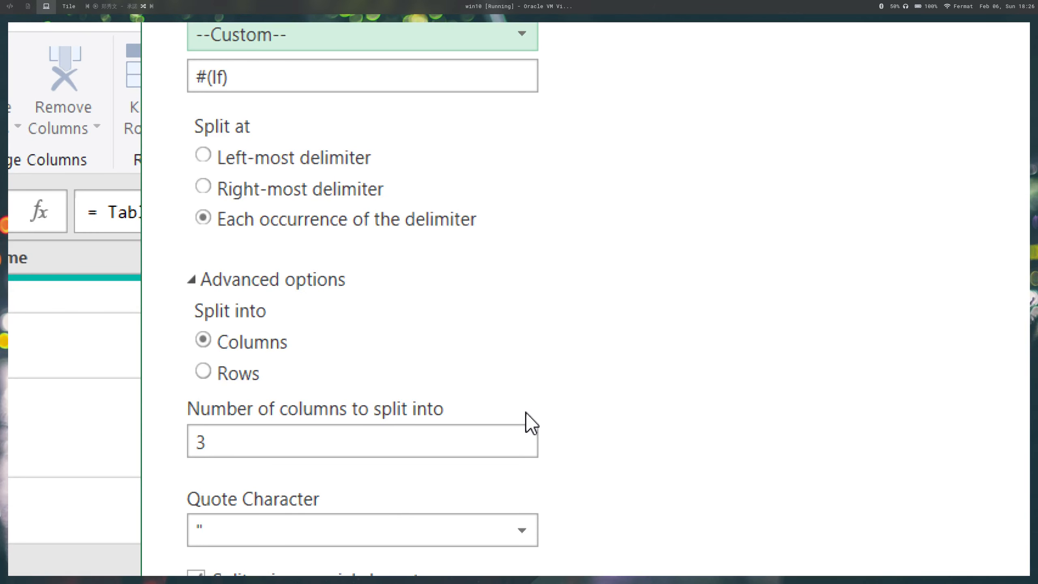
- Review the split settings and the preset delimiter choices, keeping the custom delimiter
key(super+minus)
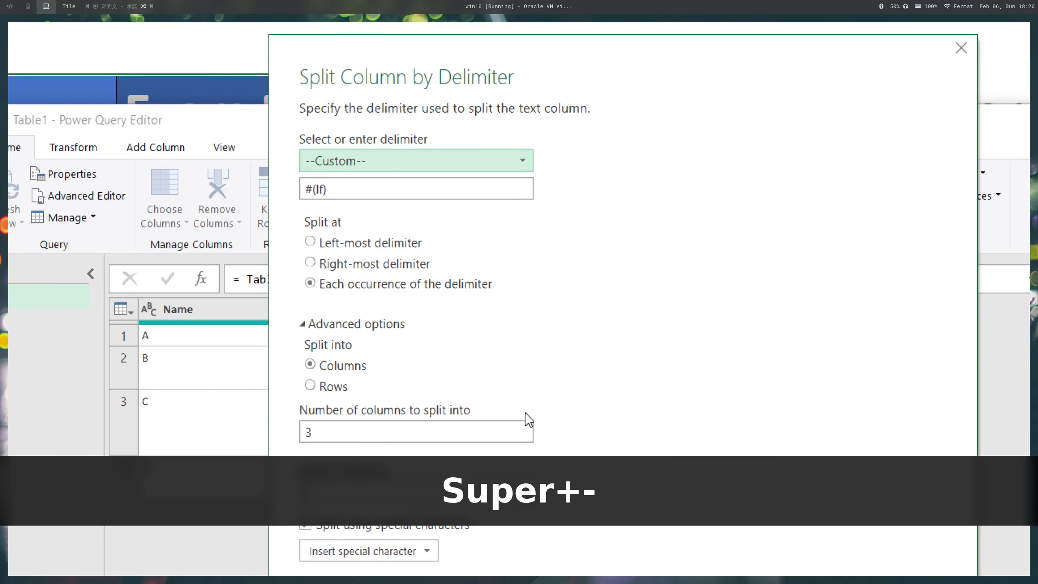
key(super+minus)
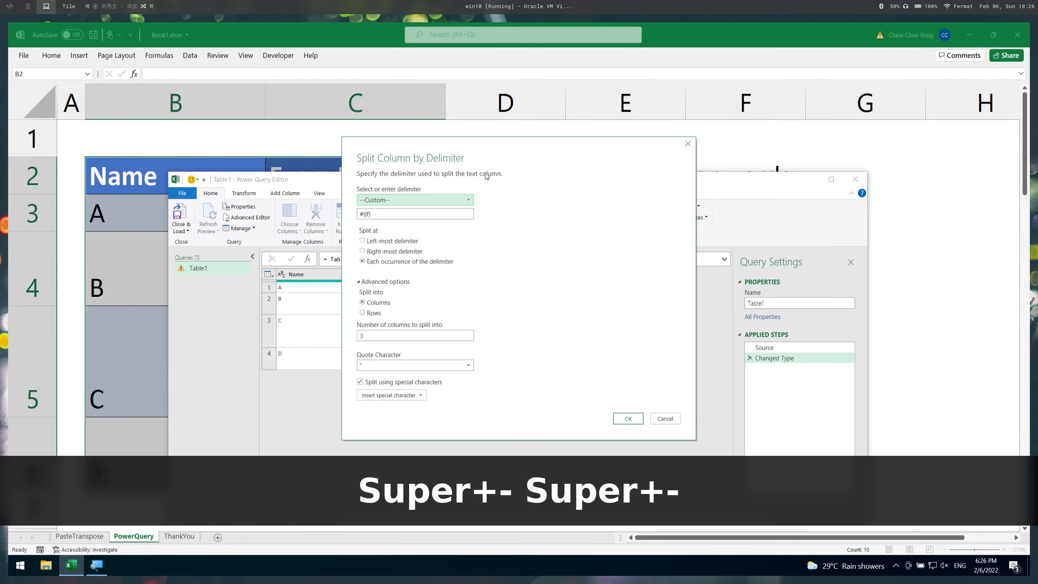
key(super+equal)
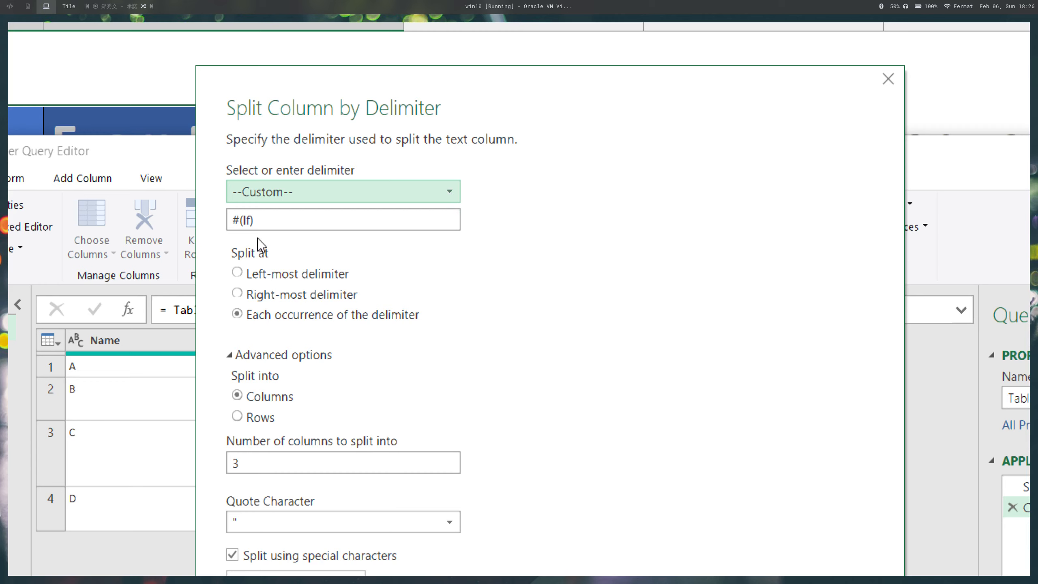
click(284, 194)
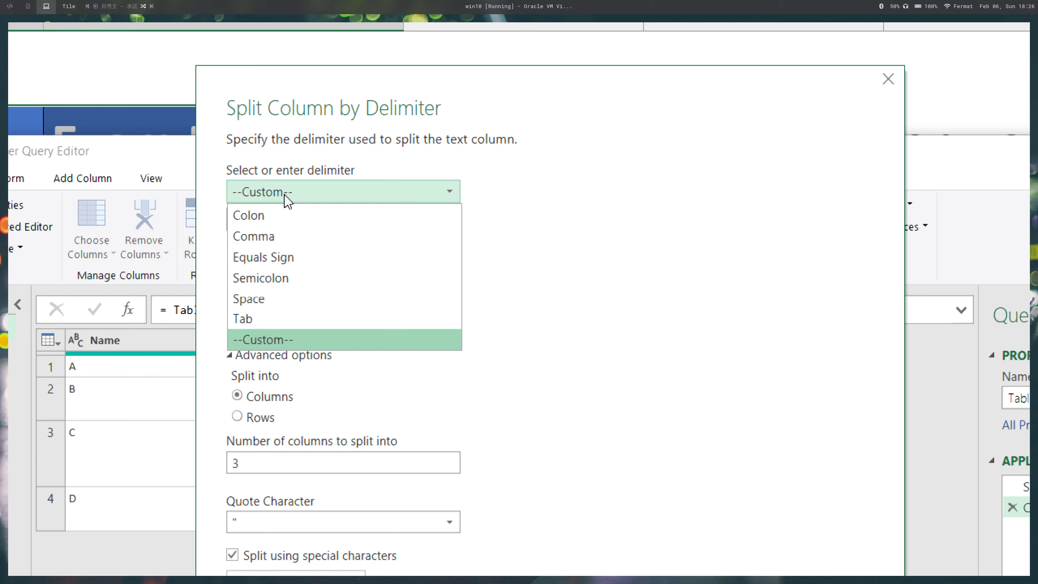
key(Escape)
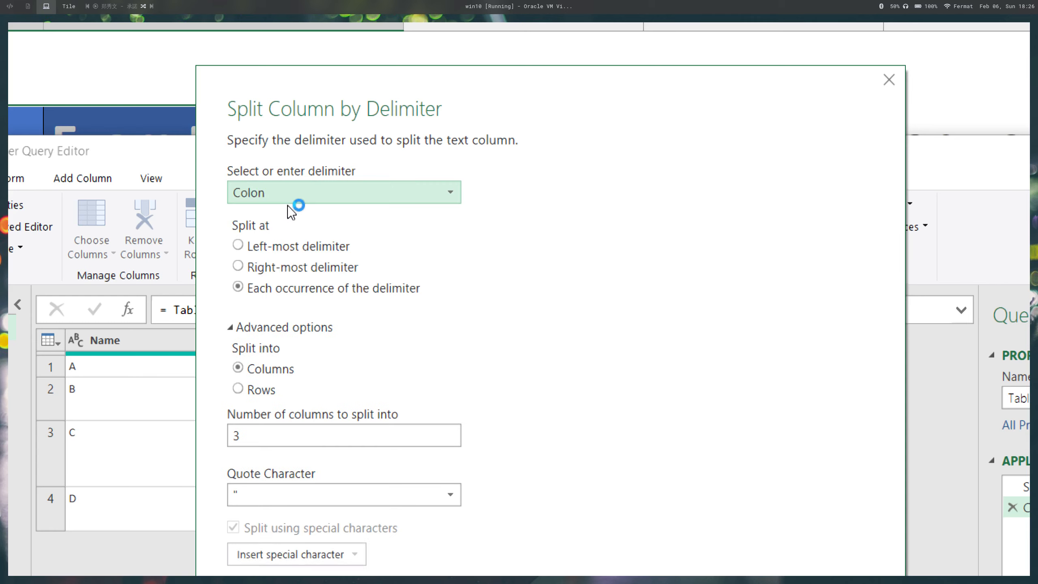
click(291, 193)
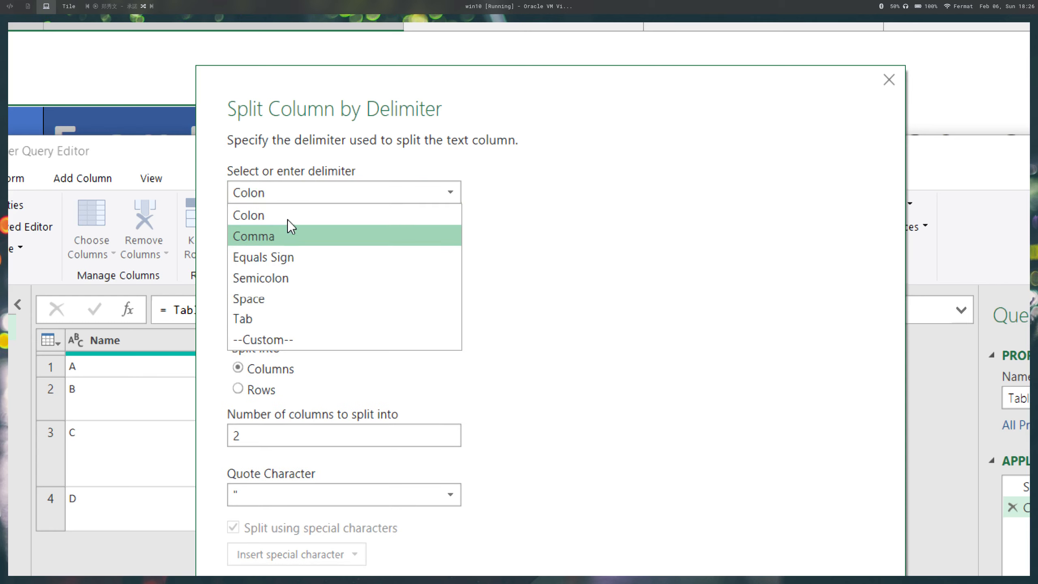
click(291, 335)
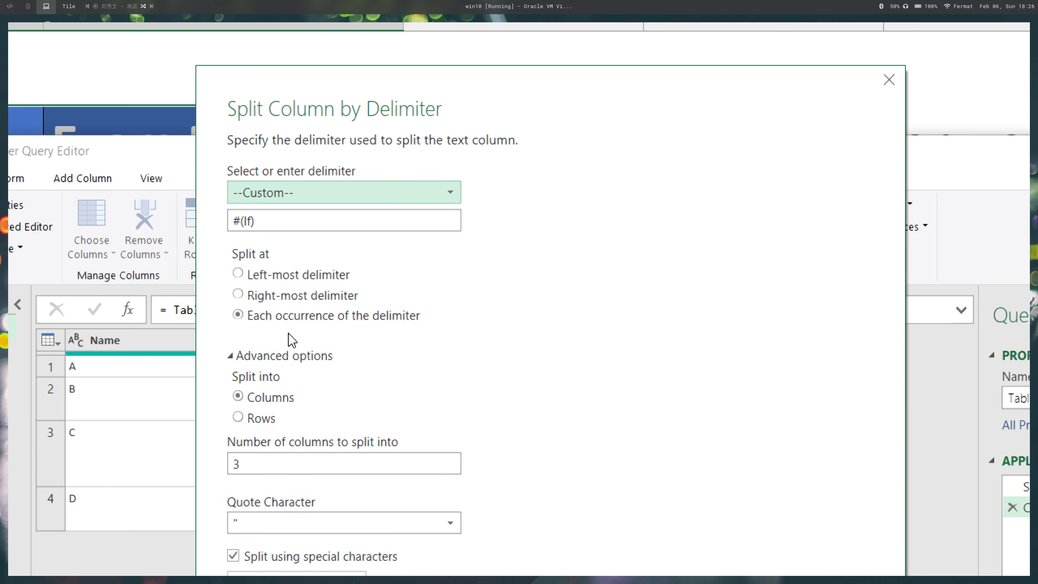
- Re-enter the custom delimiter as the Line Feed special character and split the Exam Passed column into rows
click(302, 221)
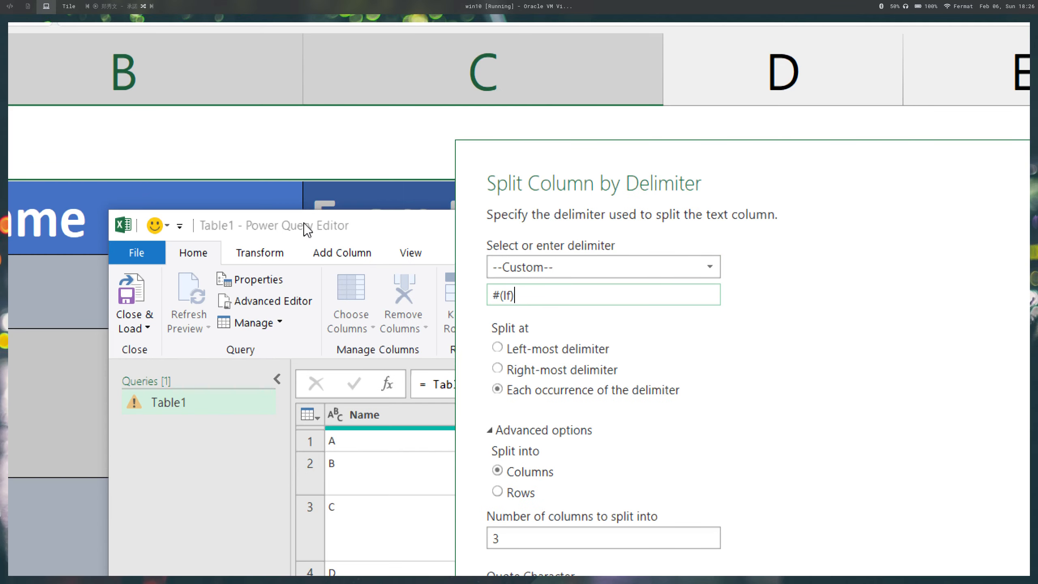
key(super+minus)
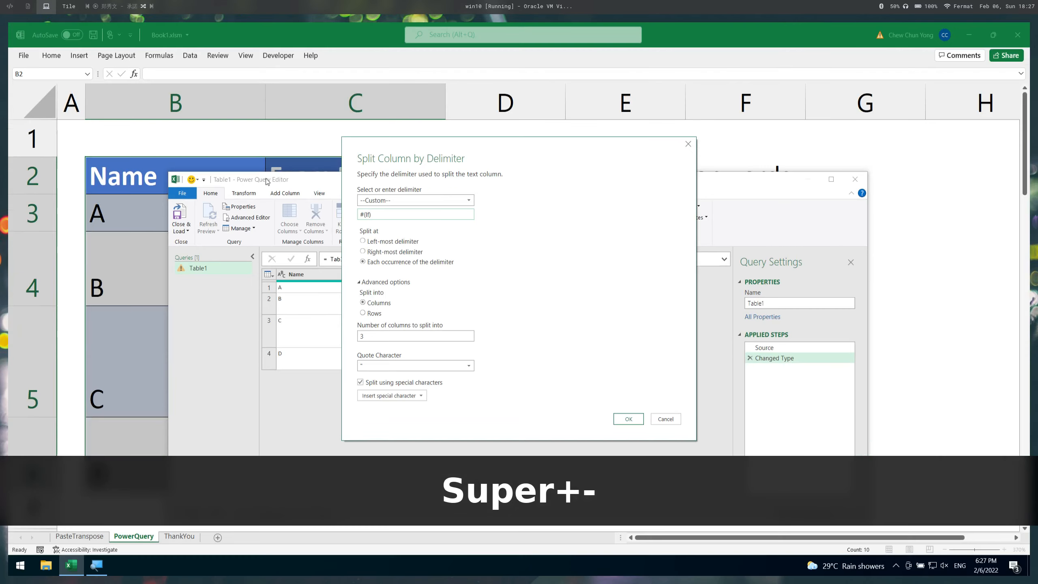
key(BackSpace)
key(BackSpace)
key(BackSpace)
key(BackSpace)
key(BackSpace)
key(BackSpace)
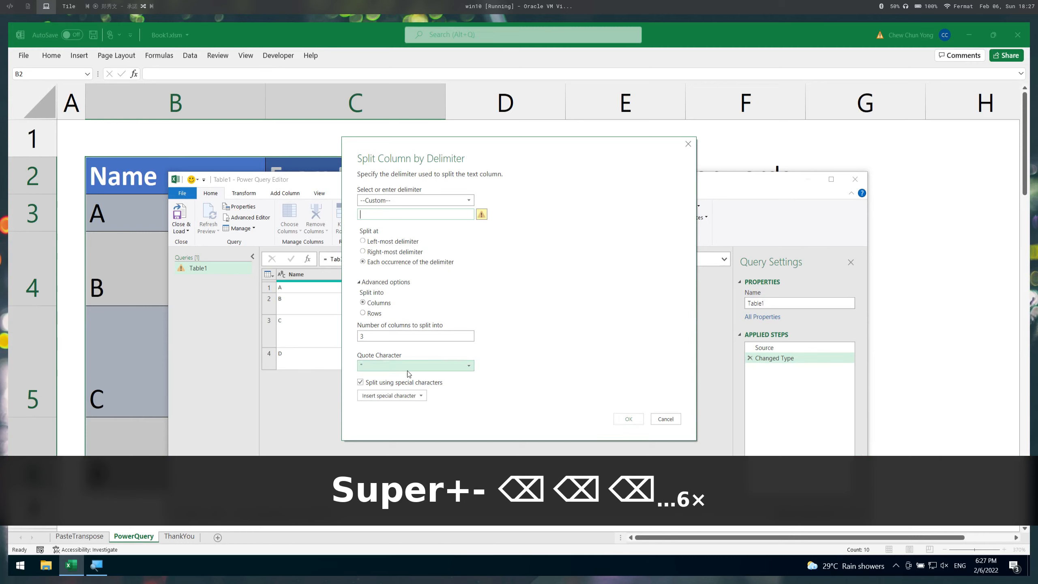
click(411, 399)
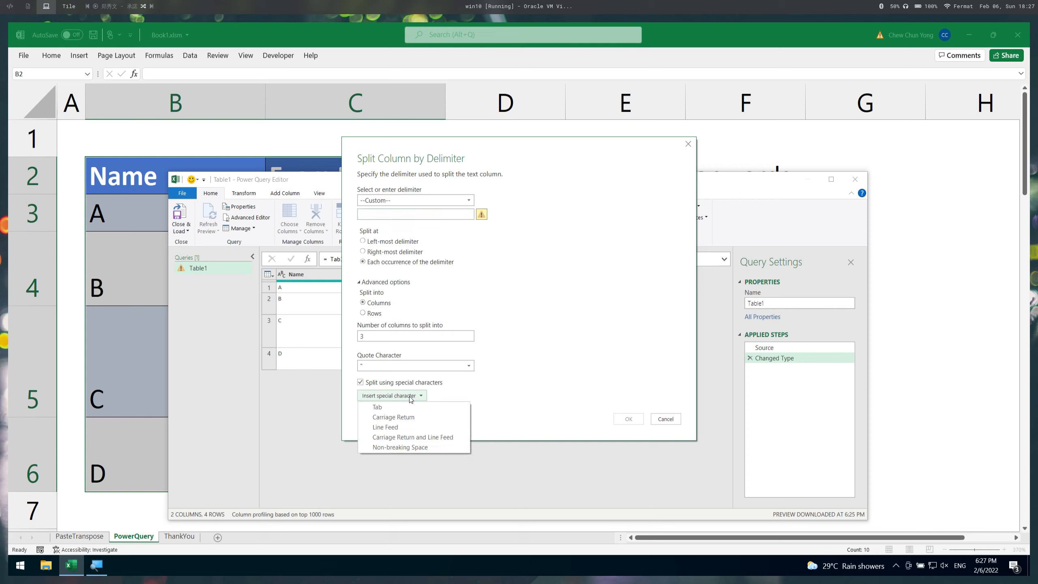
click(421, 428)
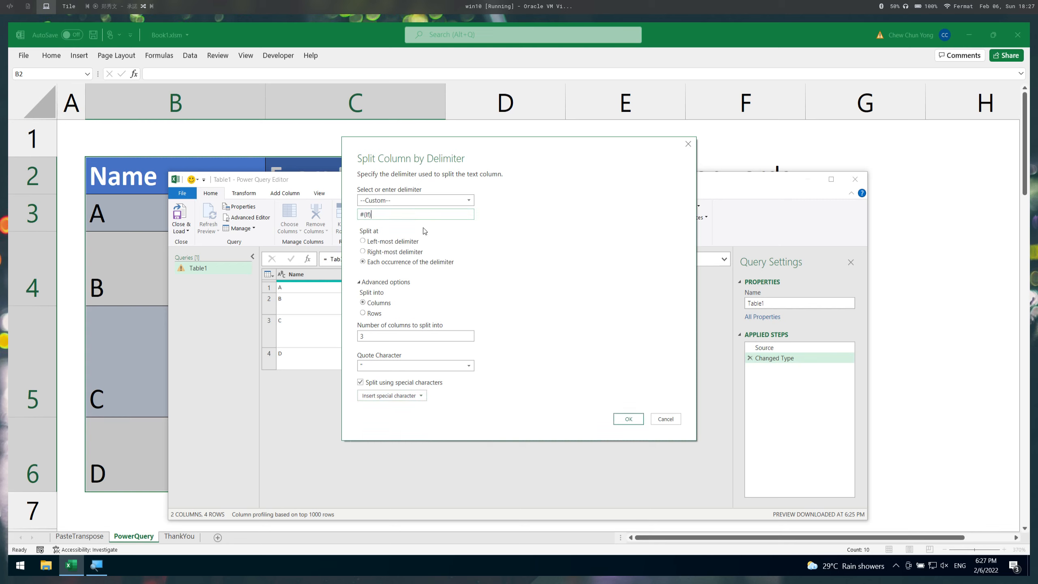
click(373, 313)
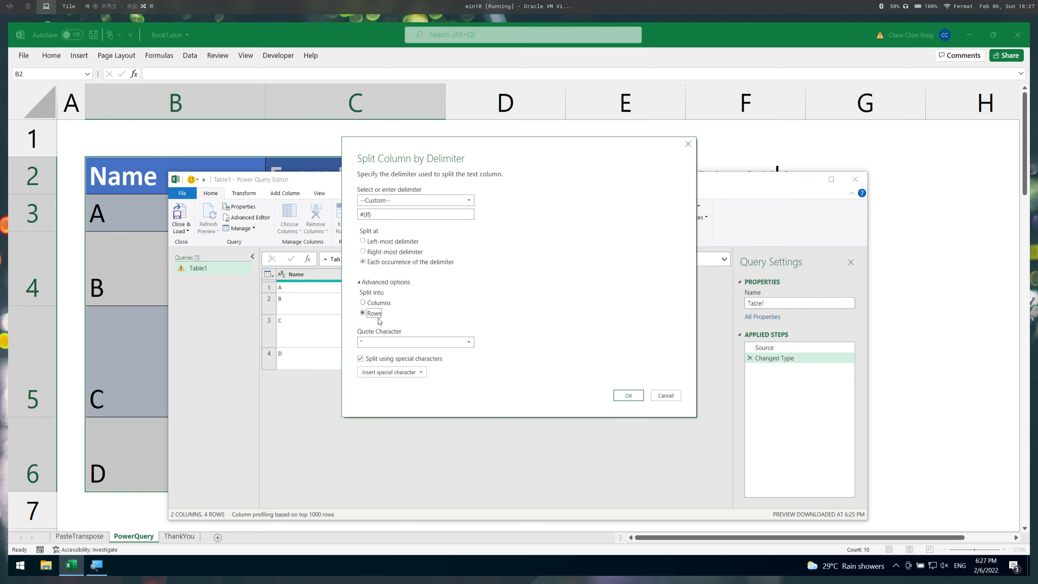
click(627, 395)
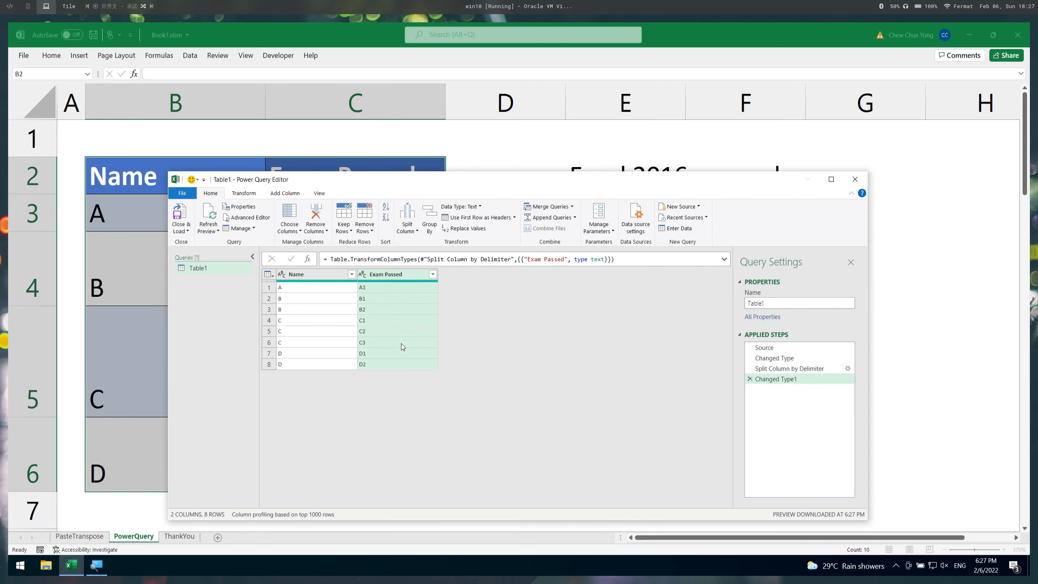
- Close the query editor and load the split query result into the workbook
key(super+equal)
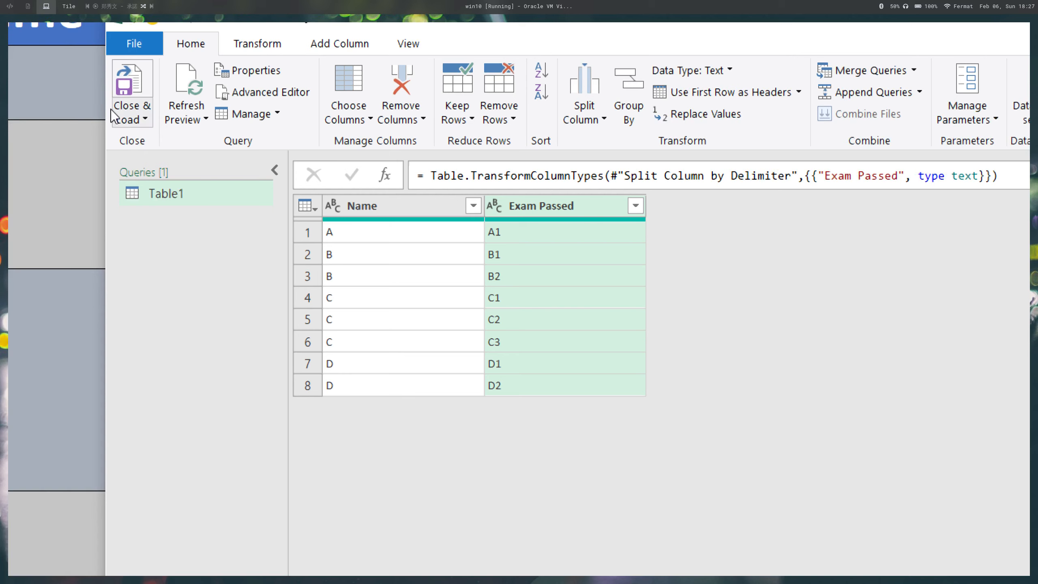
click(131, 91)
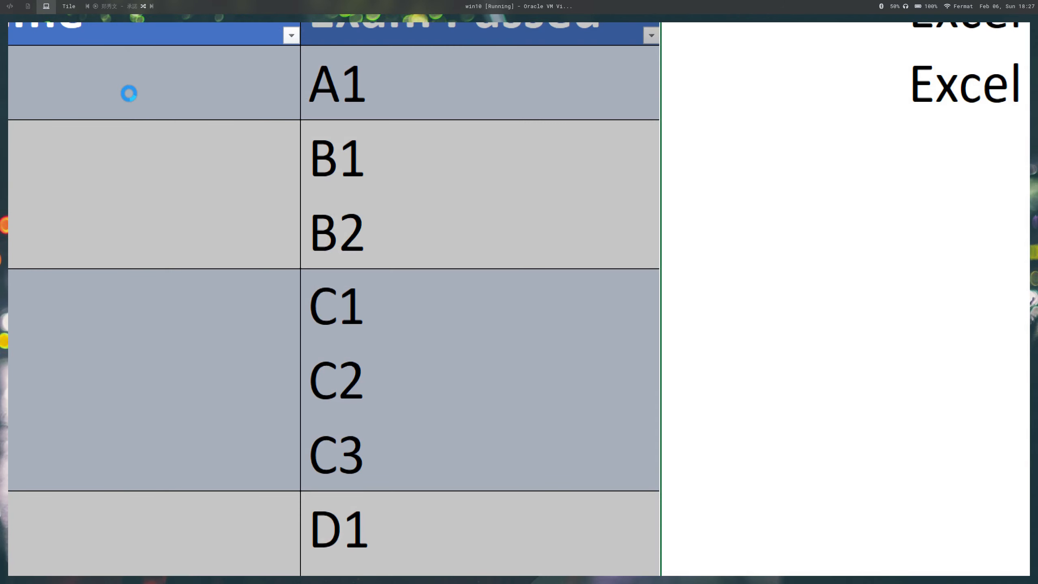
key(super+minus)
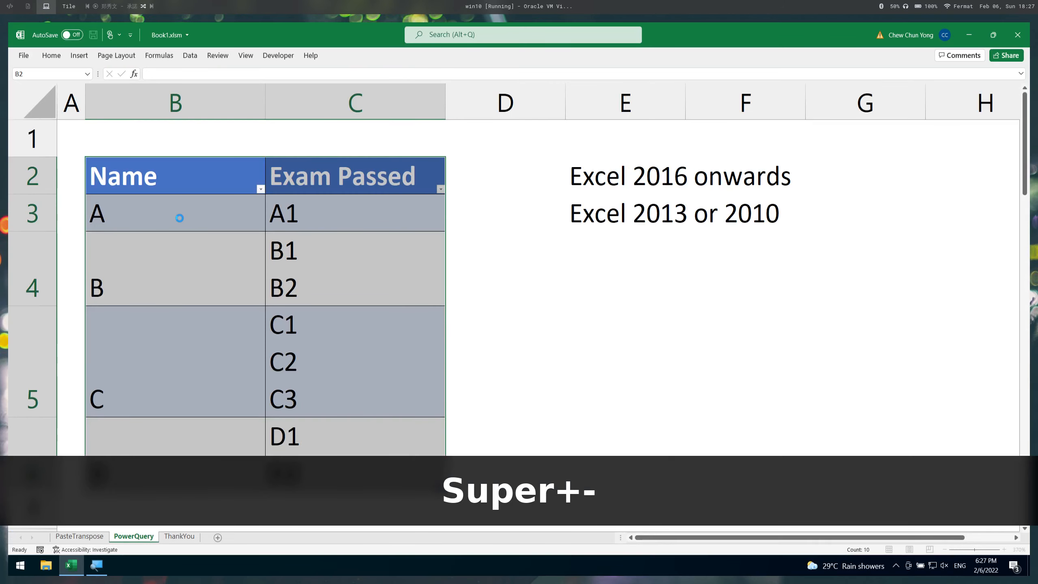
- Examine the split Name and Exam Passed rows in the query table loaded on the Table1 sheet
key(super+minus)
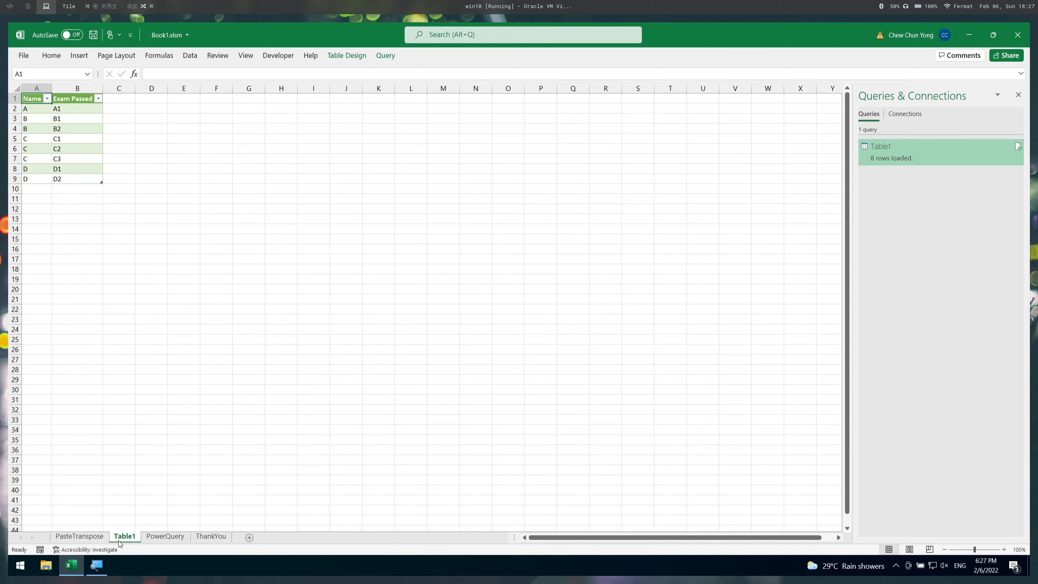
scroll(102, 344, up, 10)
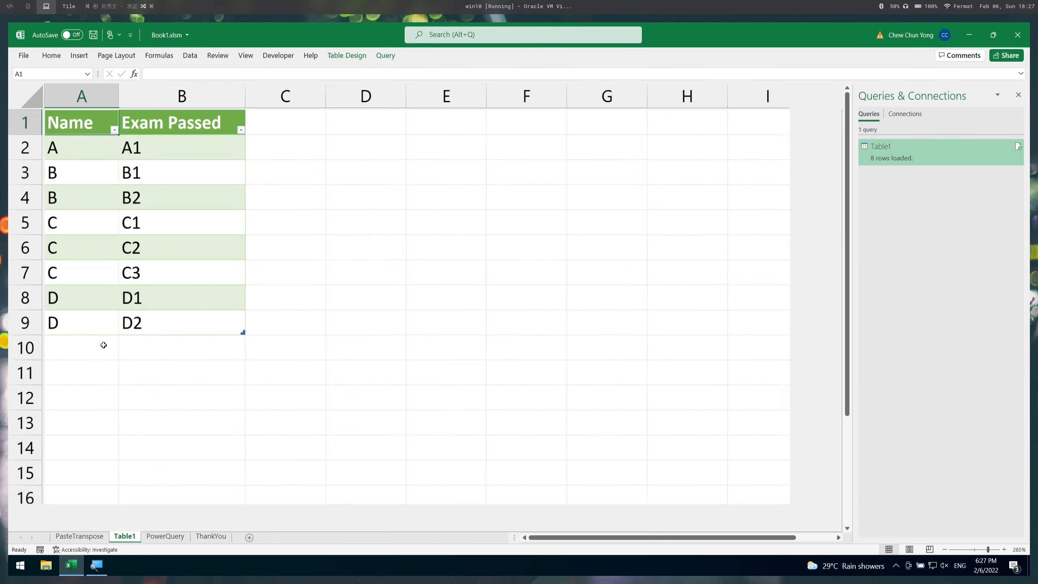
scroll(102, 344, up, 3)
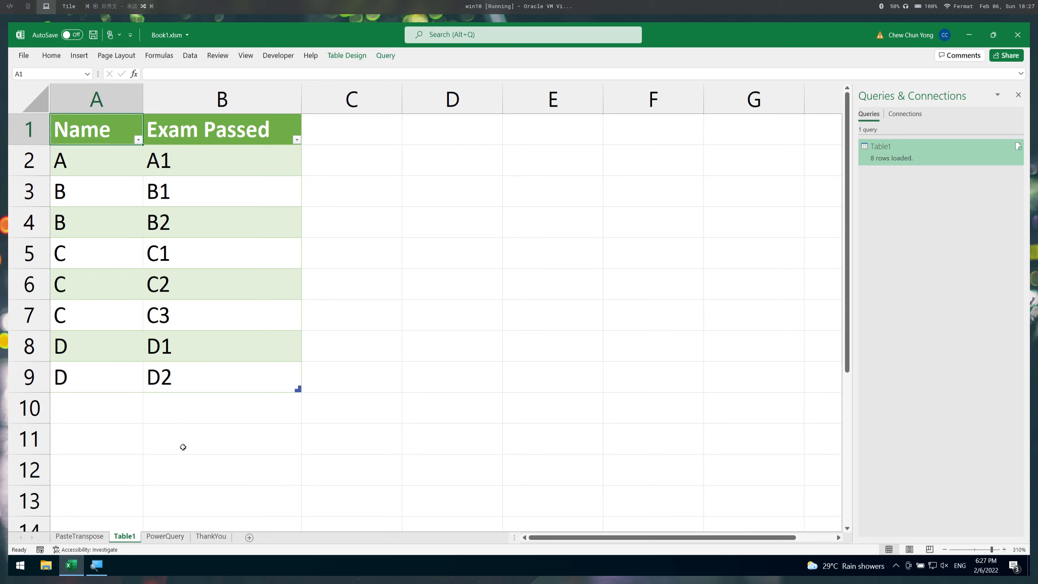
click(191, 168)
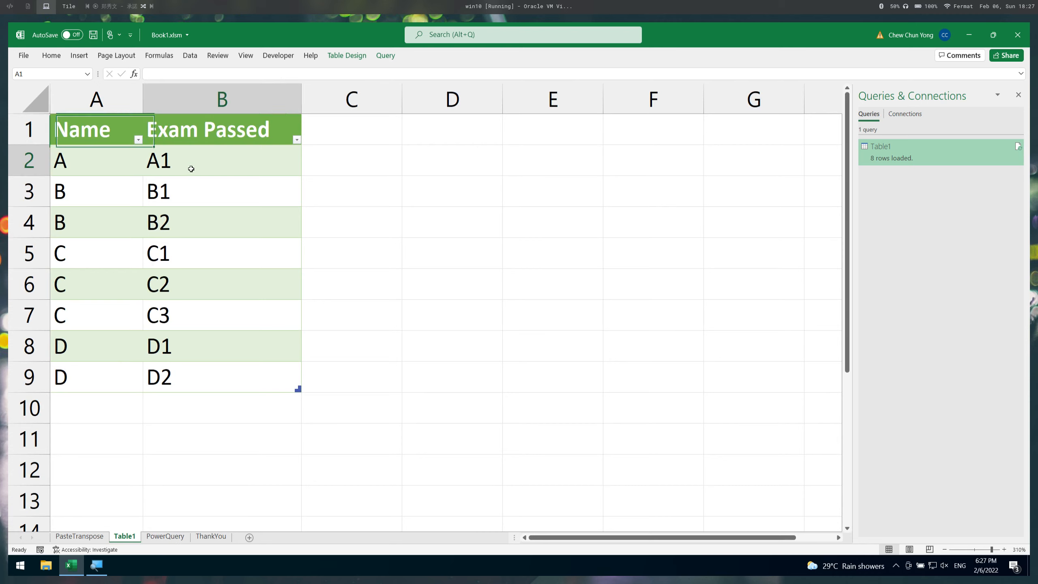
click(179, 203)
click(179, 219)
click(168, 253)
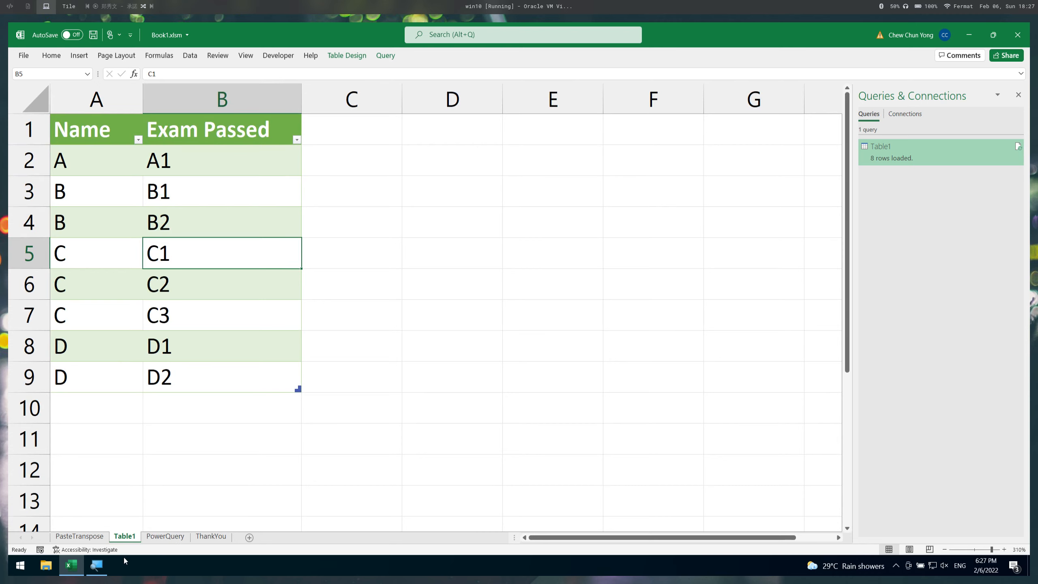
- Add D3 and D4 as extra lines in name D's Exam Passed cell on the PowerQuery sheet
click(165, 536)
click(371, 297)
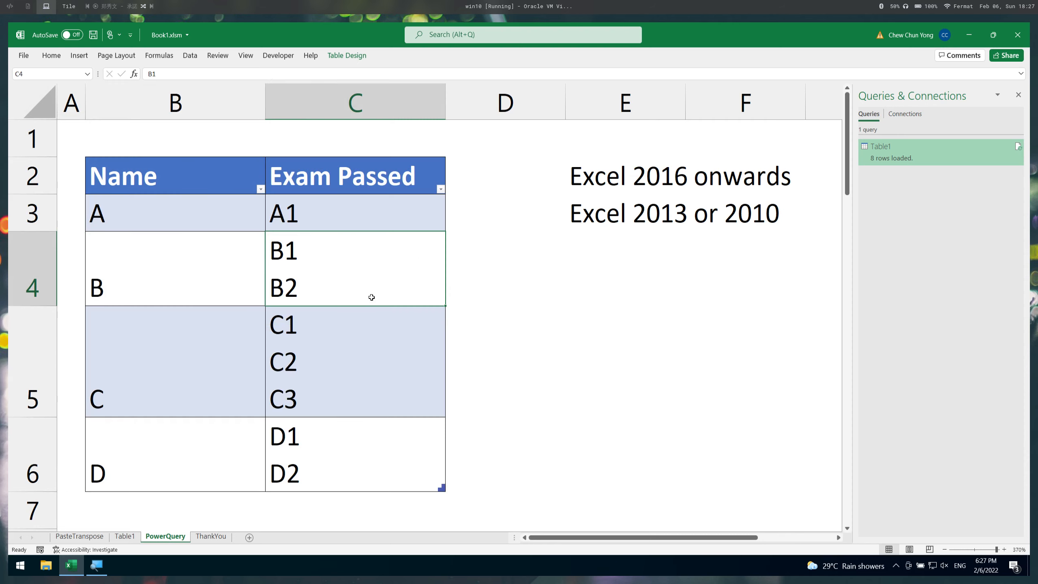
click(379, 484)
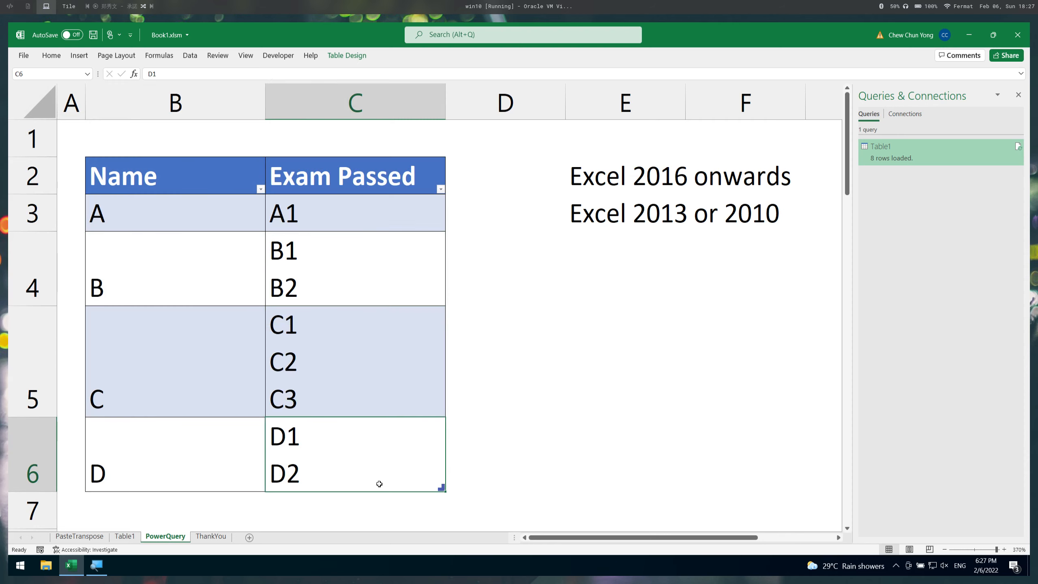
key(F2)
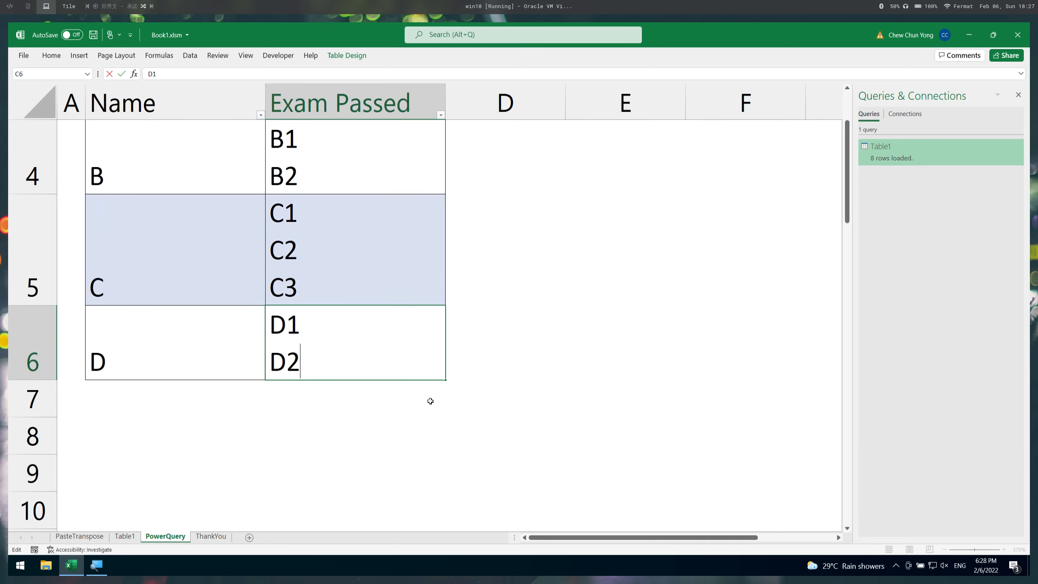
key(alt+Return)
text(D)
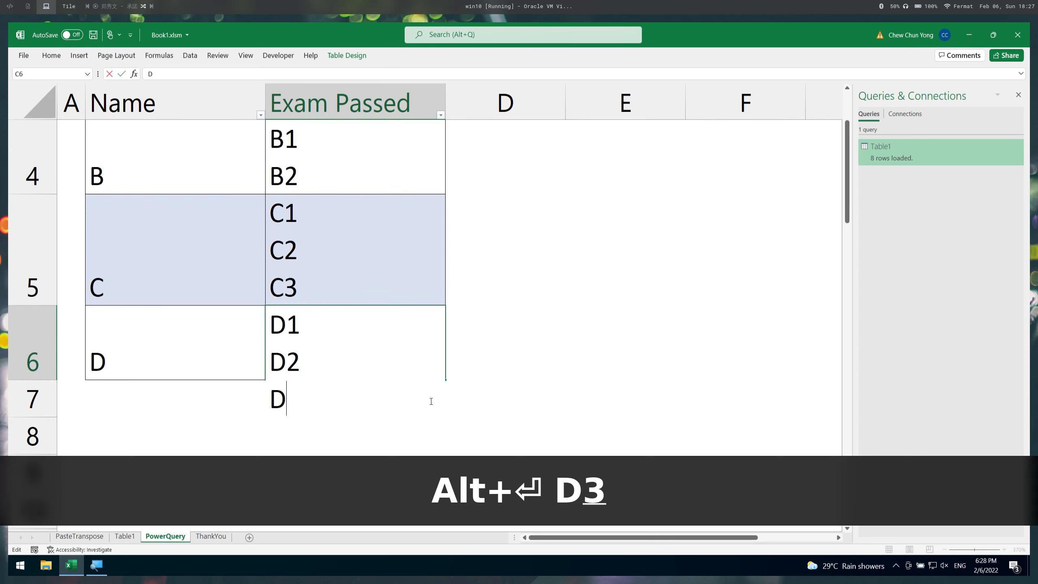
text(3)
key(alt+Return)
text(D4)
key(Return)
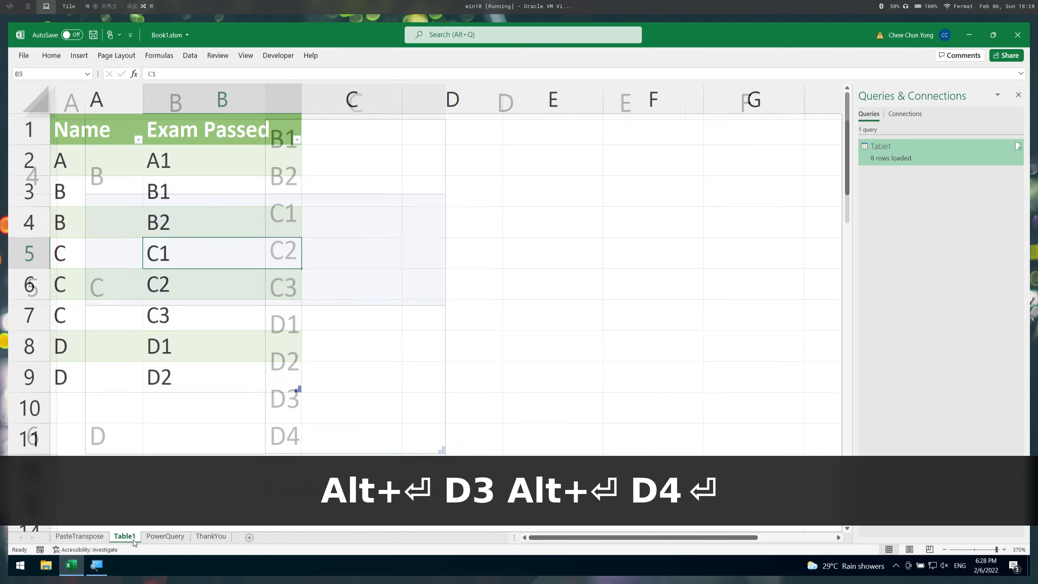
- Refresh the query table on the Table1 sheet and select the added D3 and D4 entries
click(186, 340)
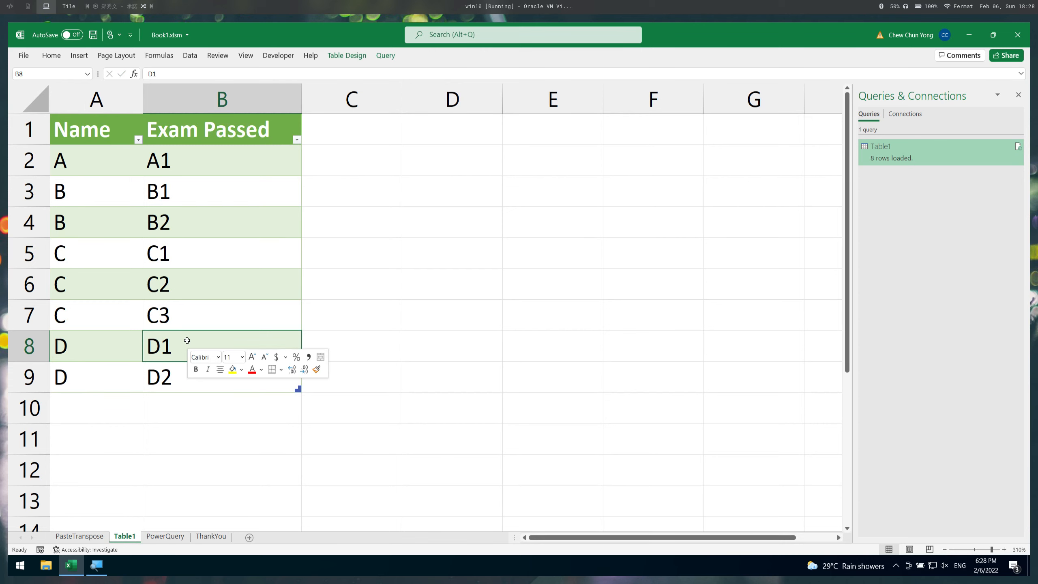
right_click(187, 340)
click(243, 140)
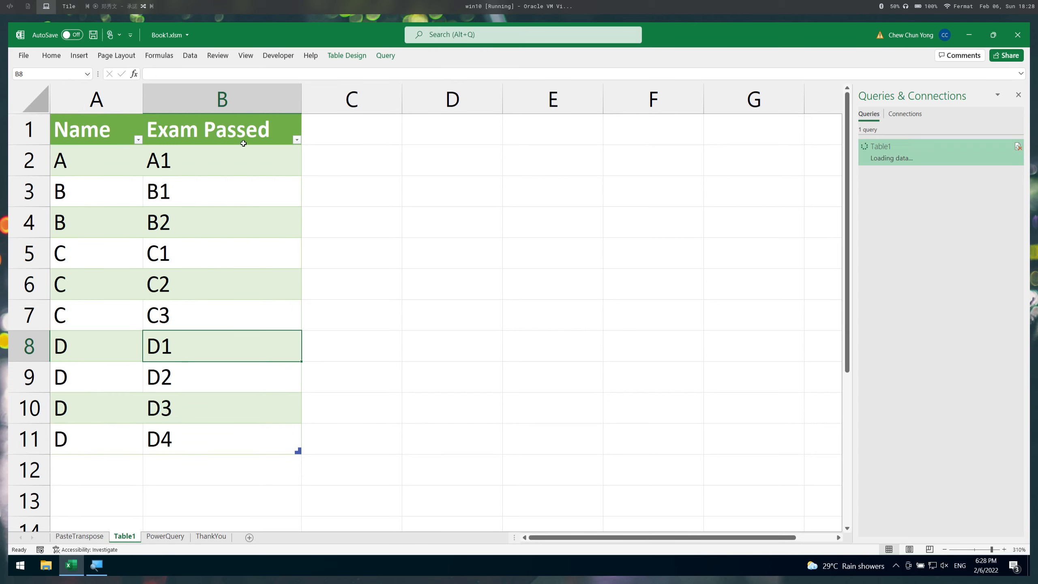
drag(207, 408, 206, 436)
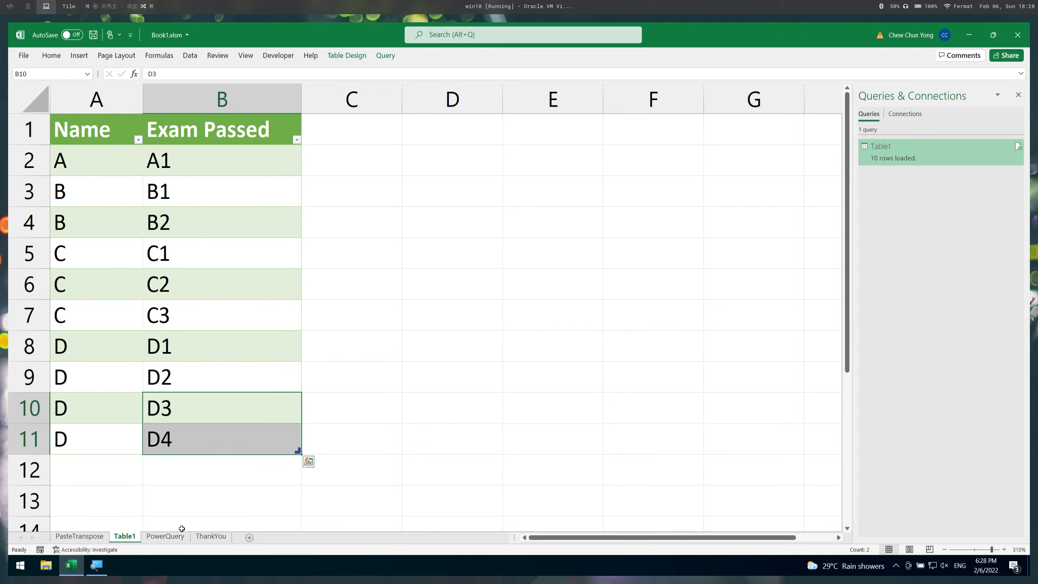
- Add a new row to the source table on the PowerQuery sheet with name E and exam E1
click(165, 536)
click(289, 417)
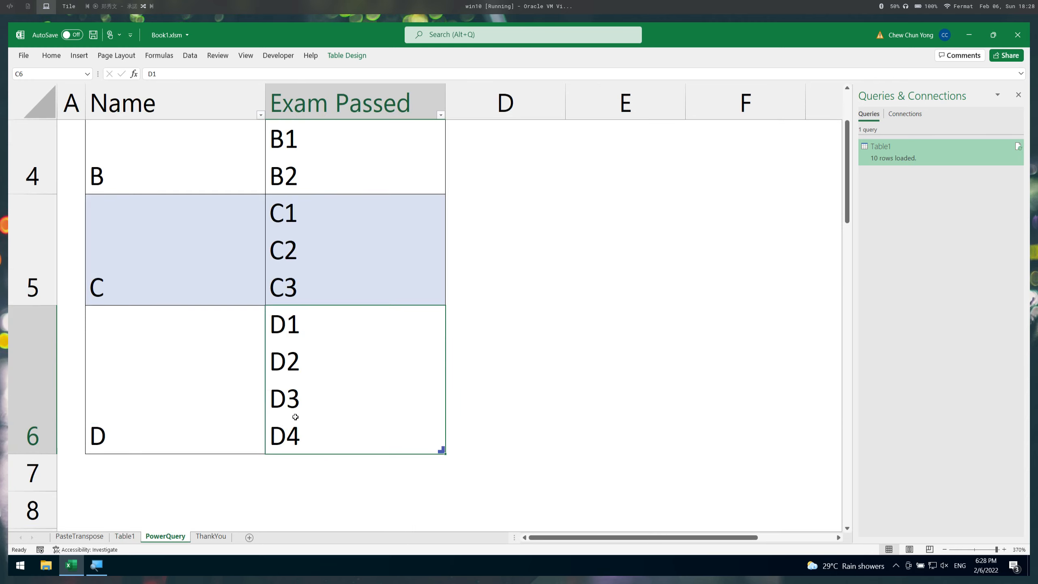
key(Return)
scroll(297, 410, down, 1)
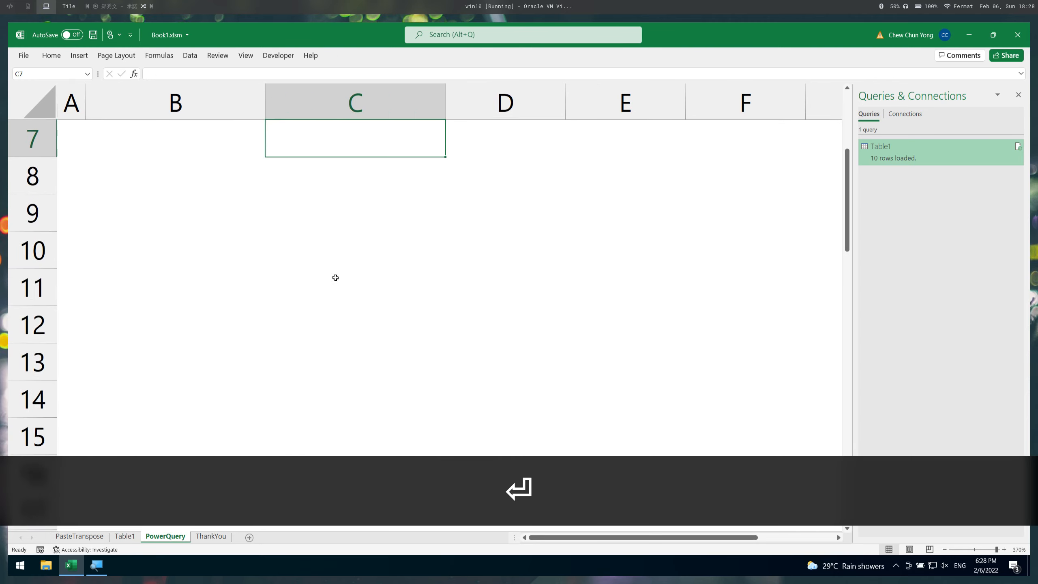
scroll(335, 278, up, 1)
click(318, 355)
key(Tab)
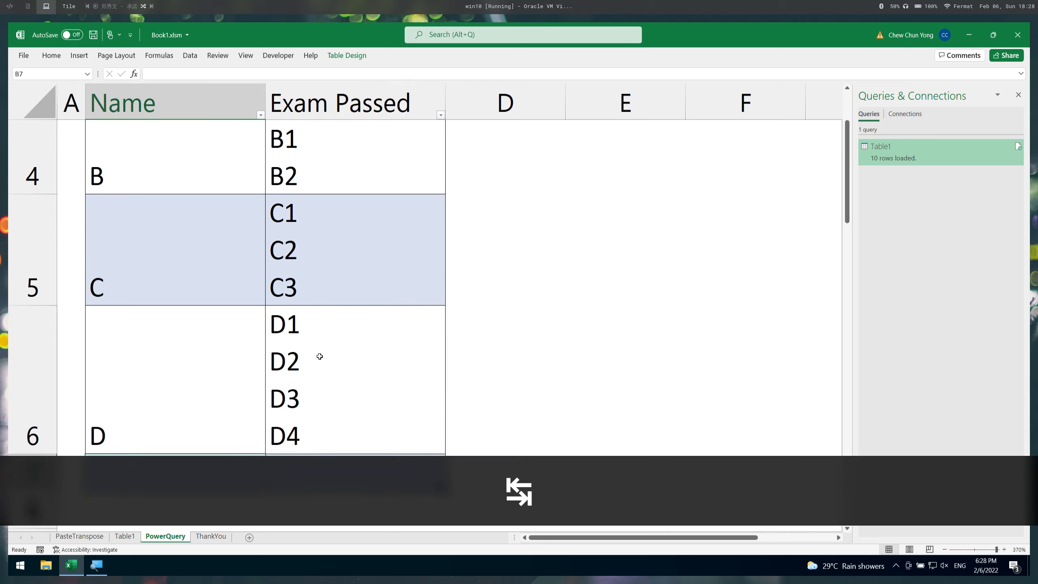
scroll(319, 356, down, 1)
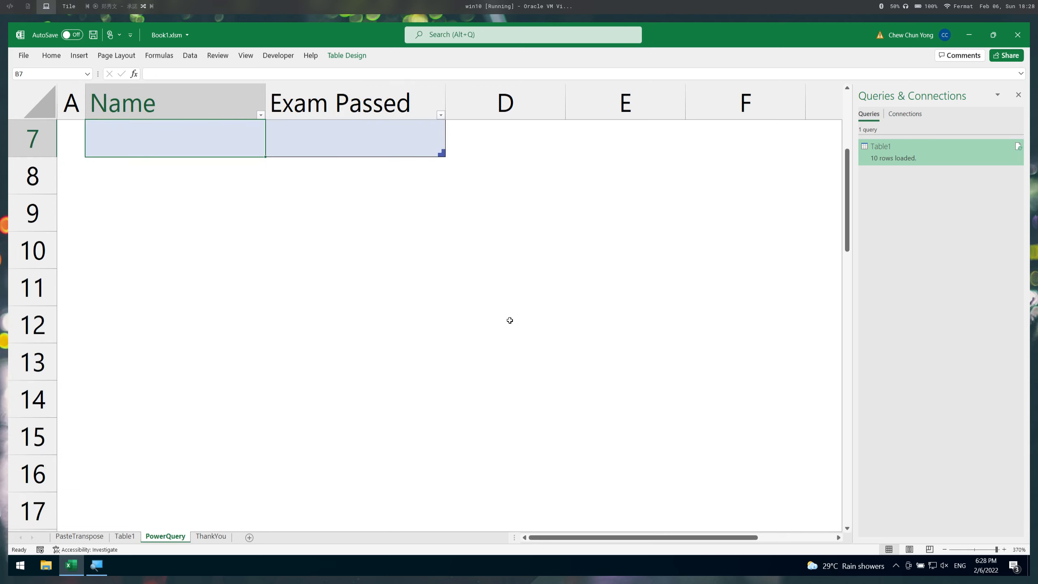
text(E)
key(Right)
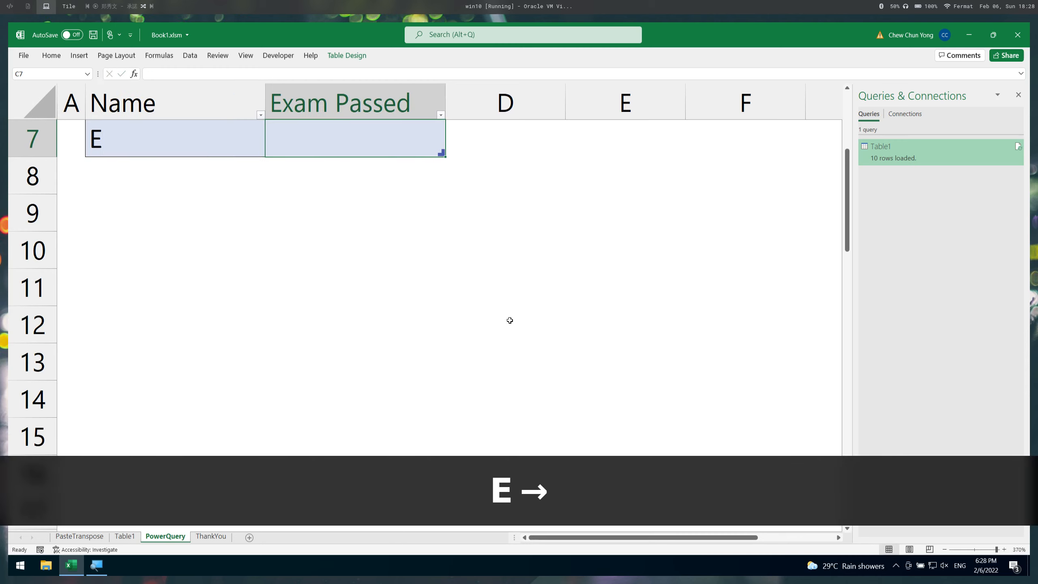
text(E1)
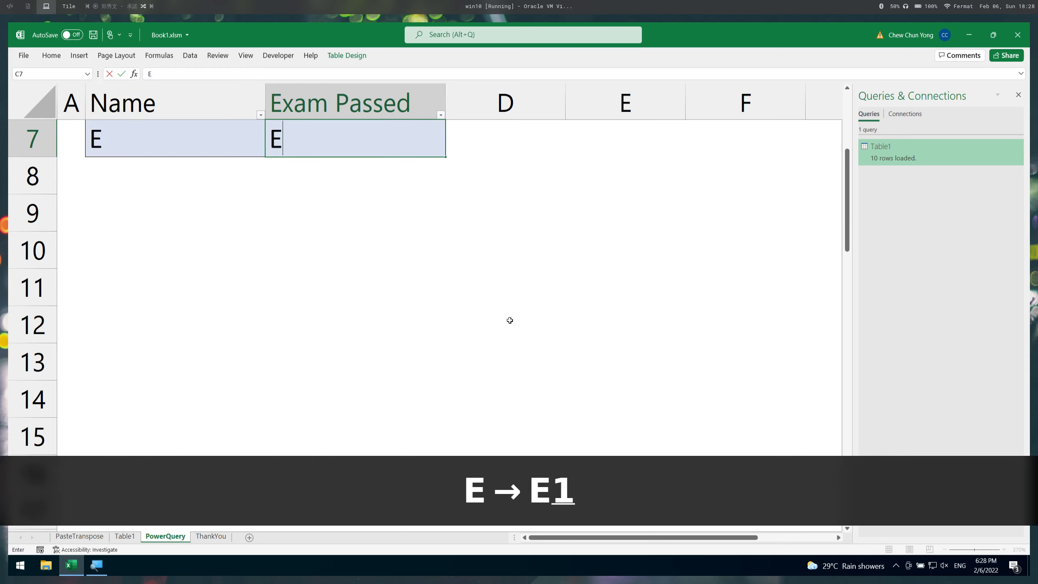
key(Return)
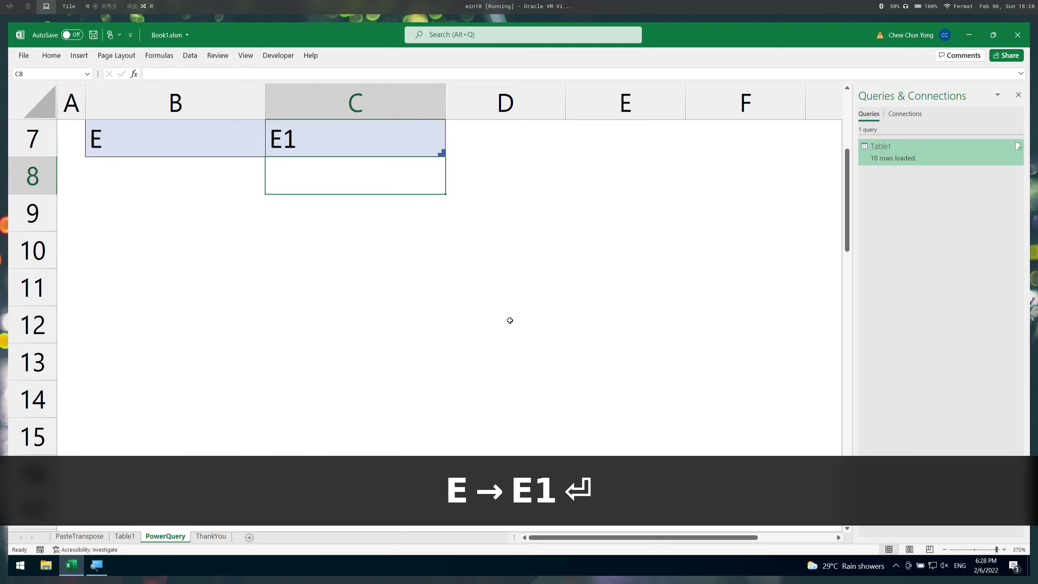
- Refresh the Table1 sheet's query table to bring in the new row for name E
click(139, 537)
right_click(181, 405)
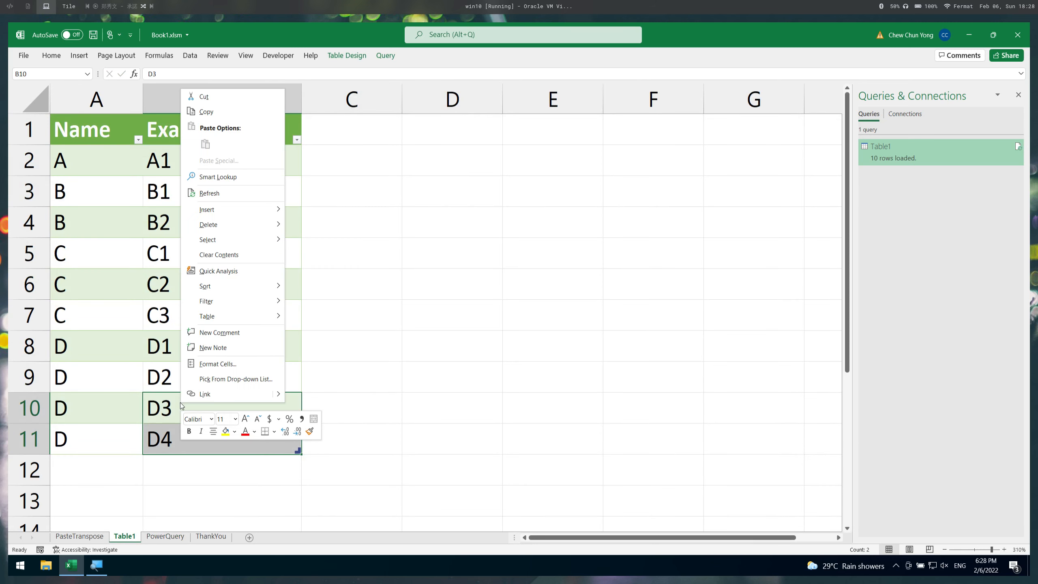
click(248, 193)
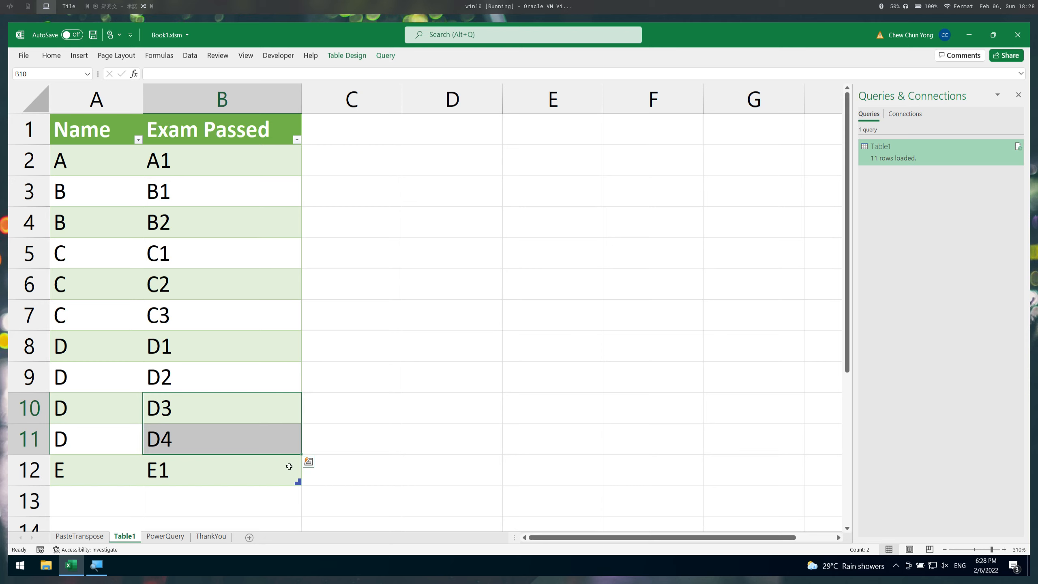
- Compare the transposed-paste result, the source table and the refreshed query table across their sheets
click(169, 538)
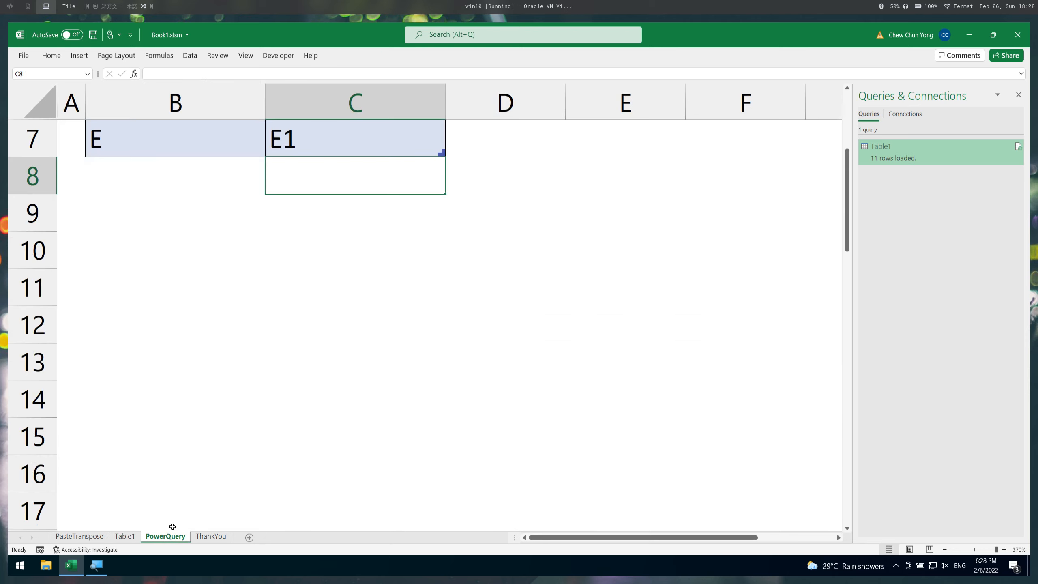
click(90, 537)
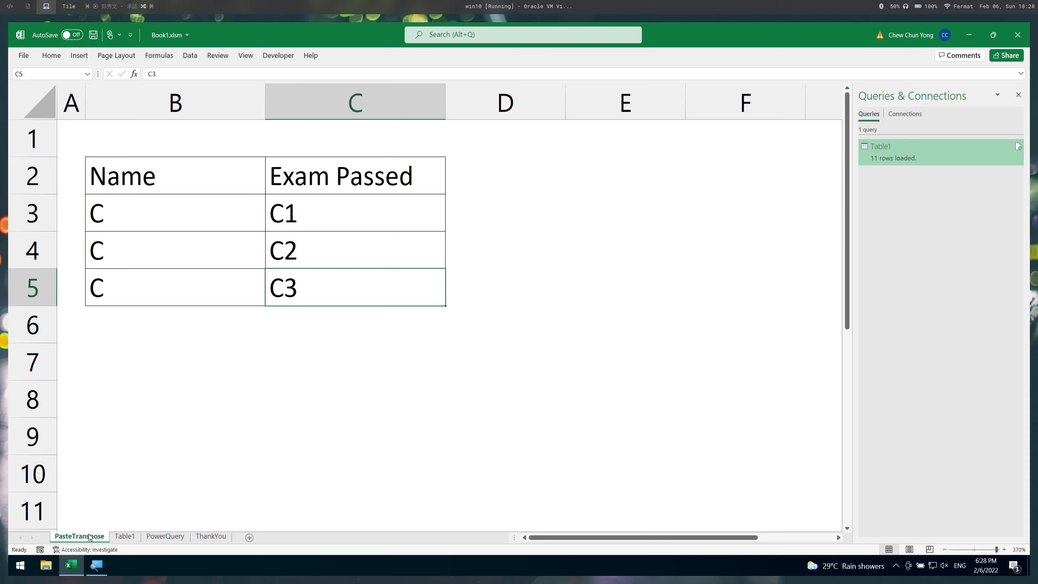
click(164, 537)
scroll(162, 505, up, 2)
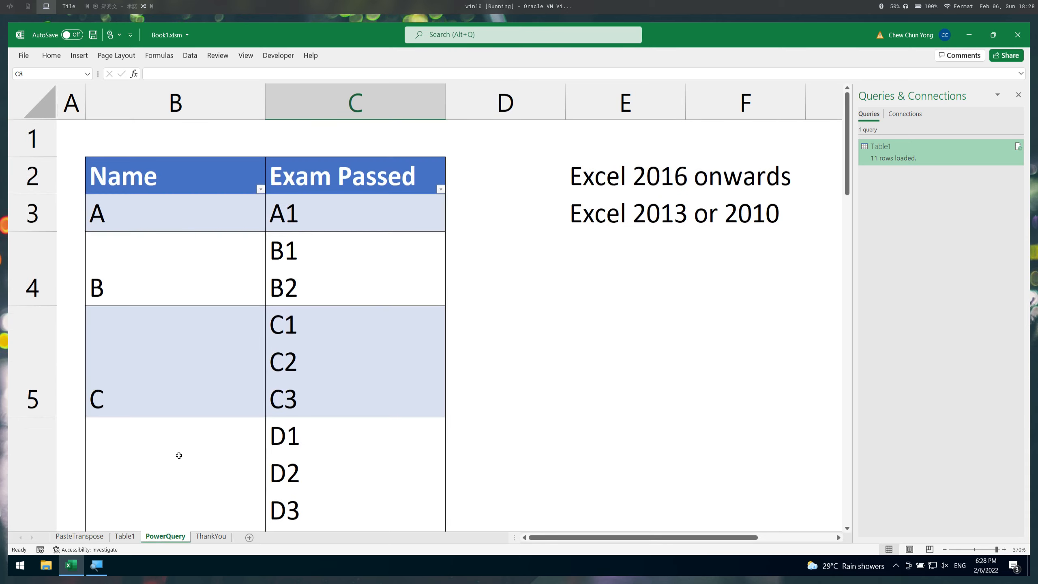
click(131, 536)
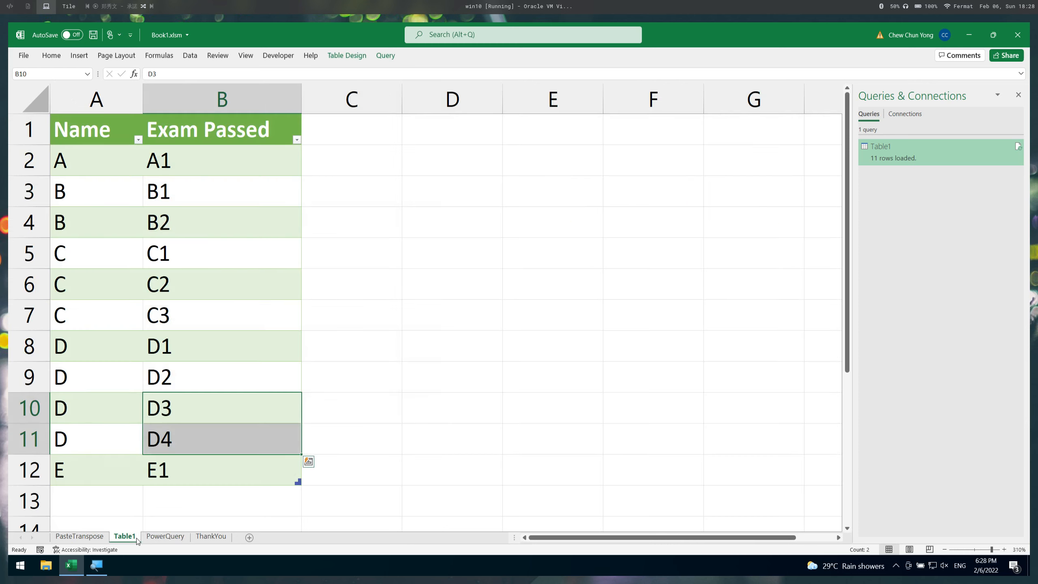
click(162, 537)
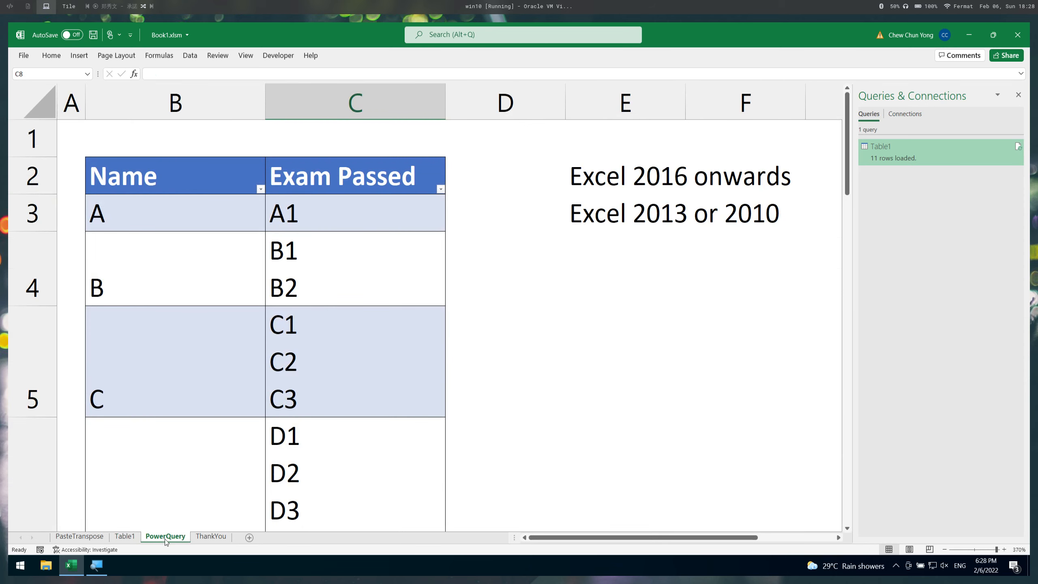
- Open the ThankYou sheet and close the Queries & Connections pane
click(200, 537)
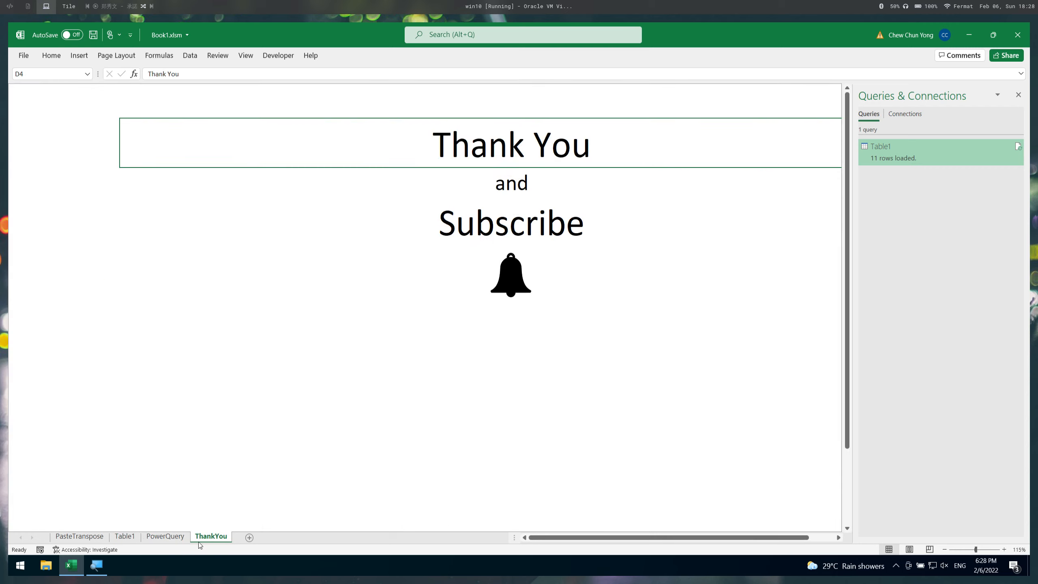
click(1018, 94)
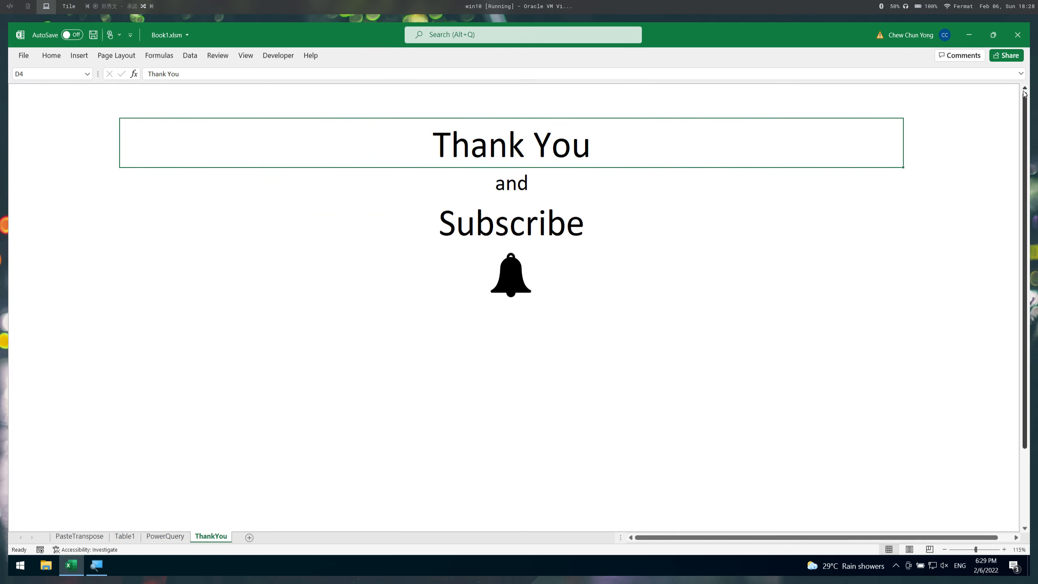